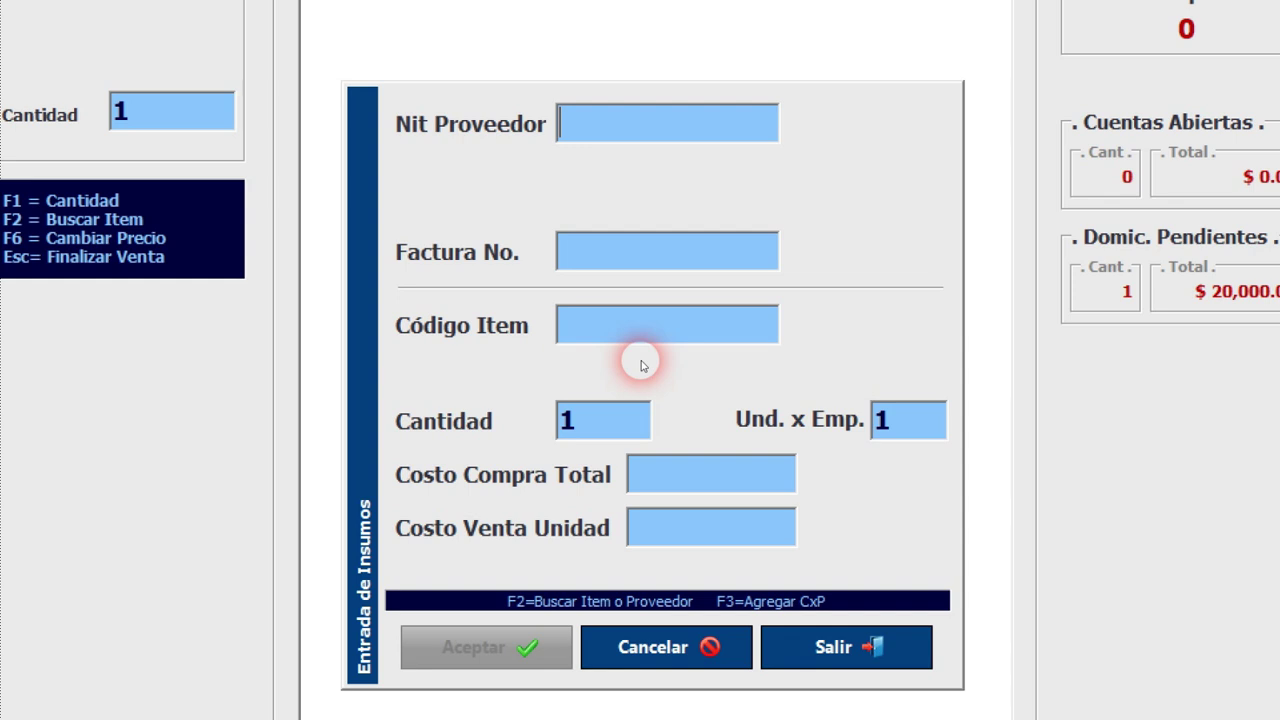
- Look up the suppliers and choose the first one in the list for the supply entry
key("F2")
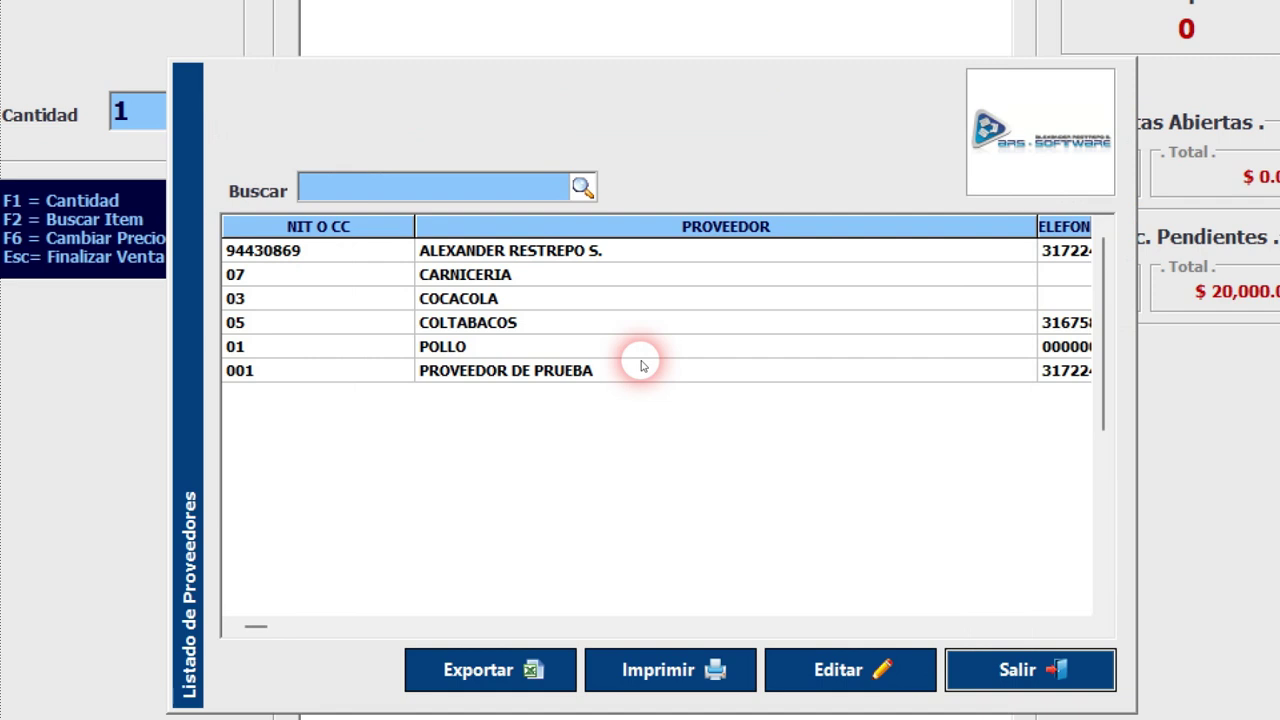
key("Tab")
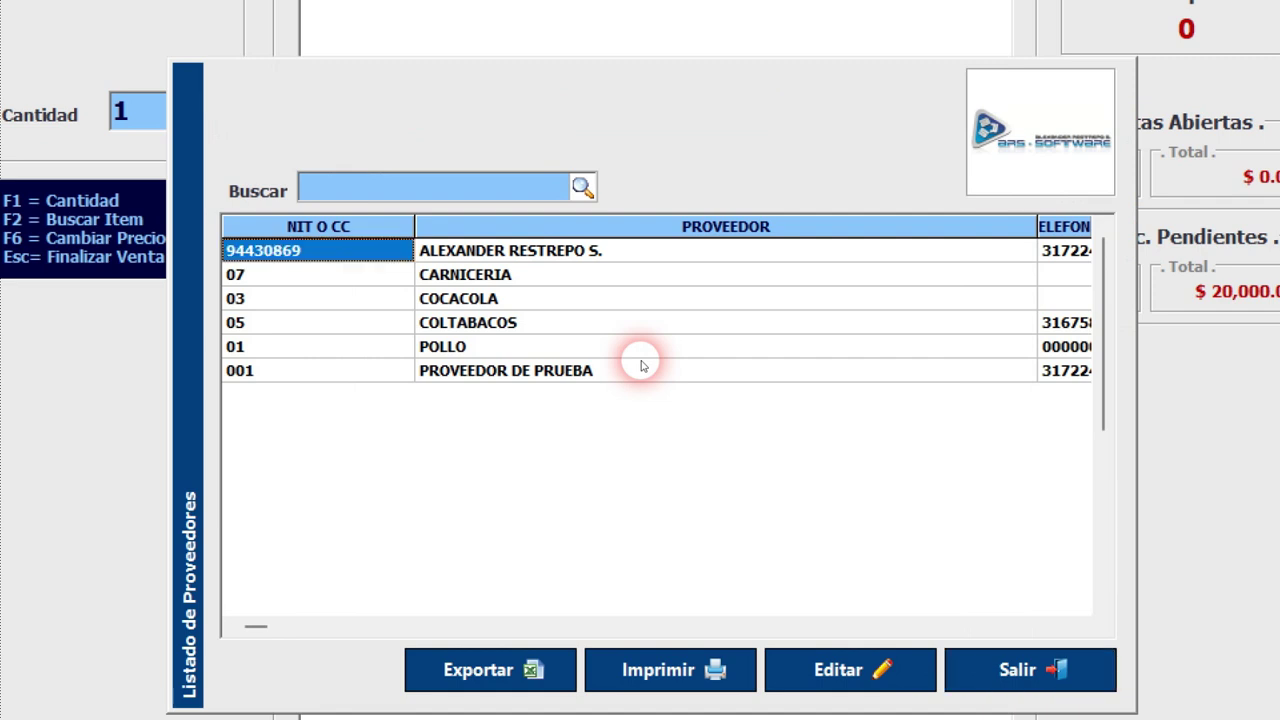
key("Return")
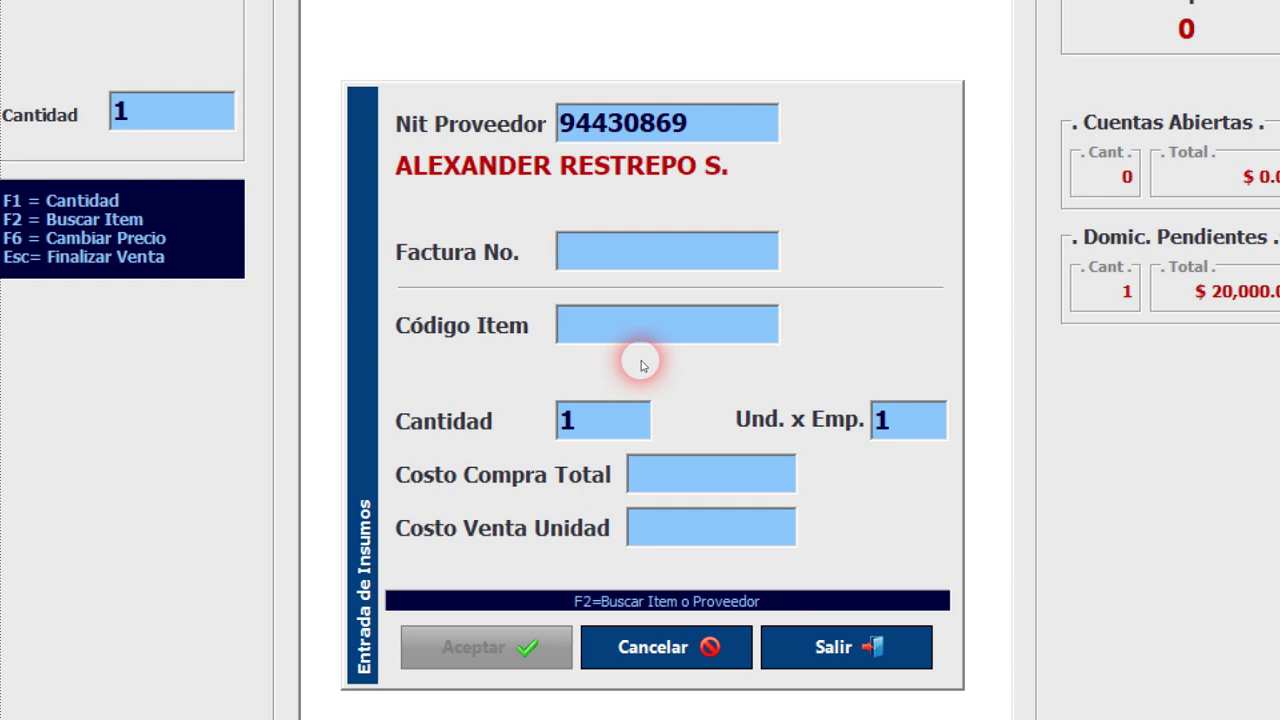
type("FV-00")
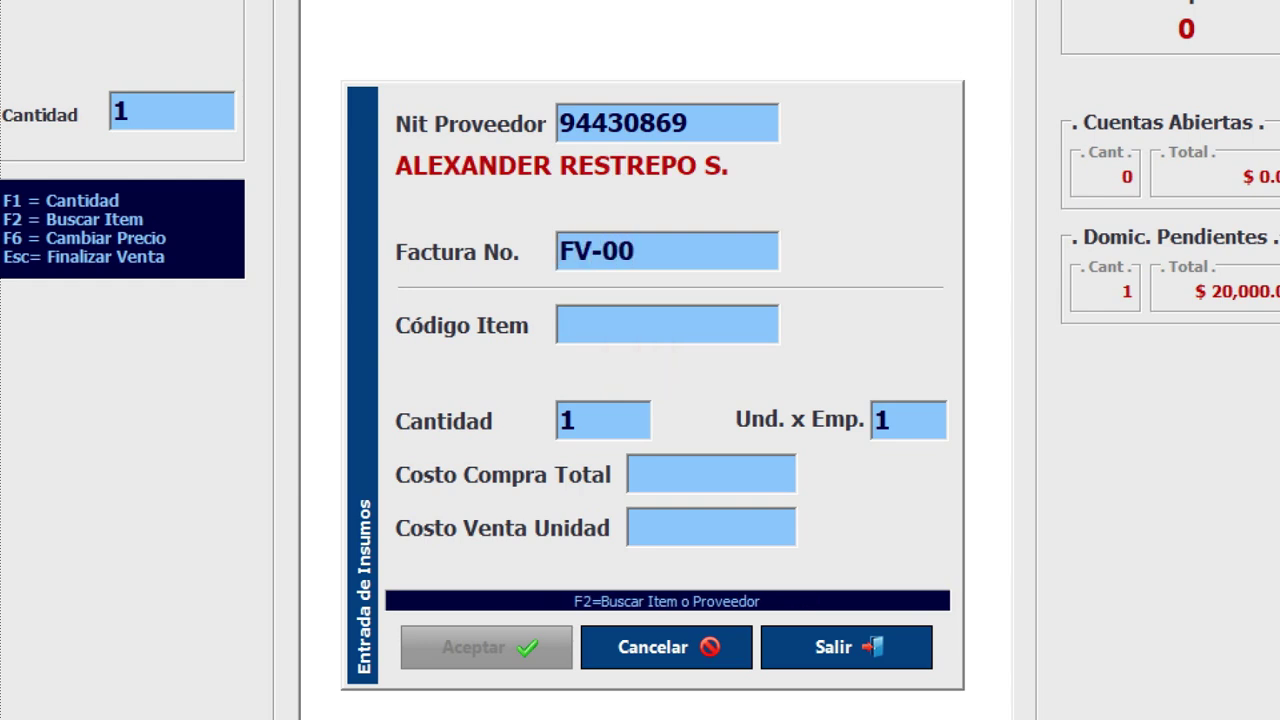
type("027")
key("BackSpace")
key("BackSpace")
key("BackSpace")
key("BackSpace")
key("BackSpace")
key("BackSpace")
key("BackSpace")
key("BackSpace")
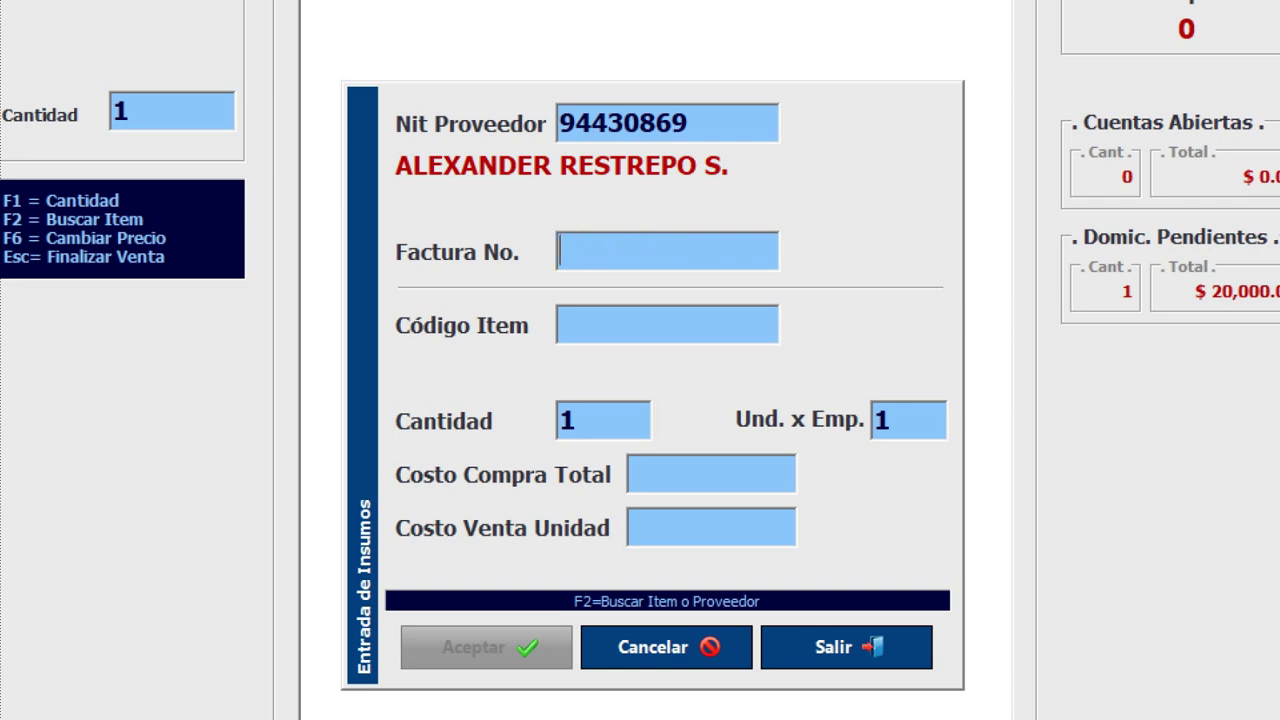
- Start a new account payable for the chosen supplier and continue to its invoice details
key("shift+Tab")
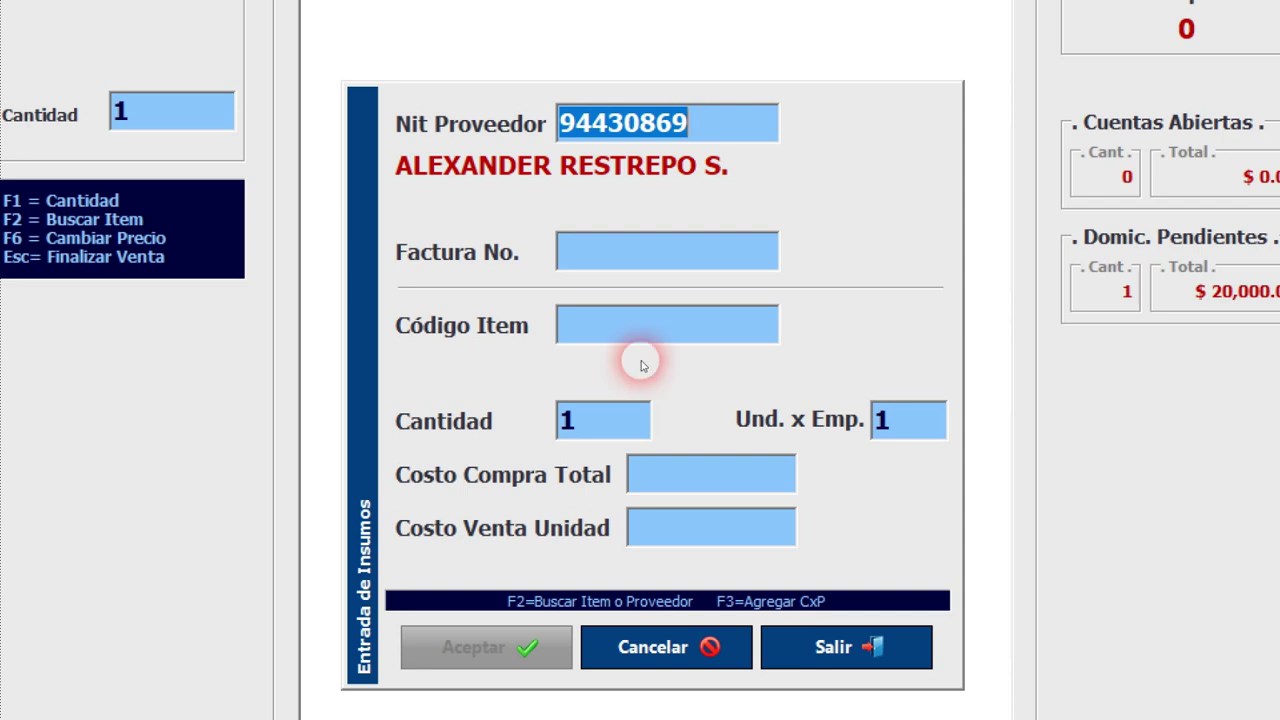
key("F3")
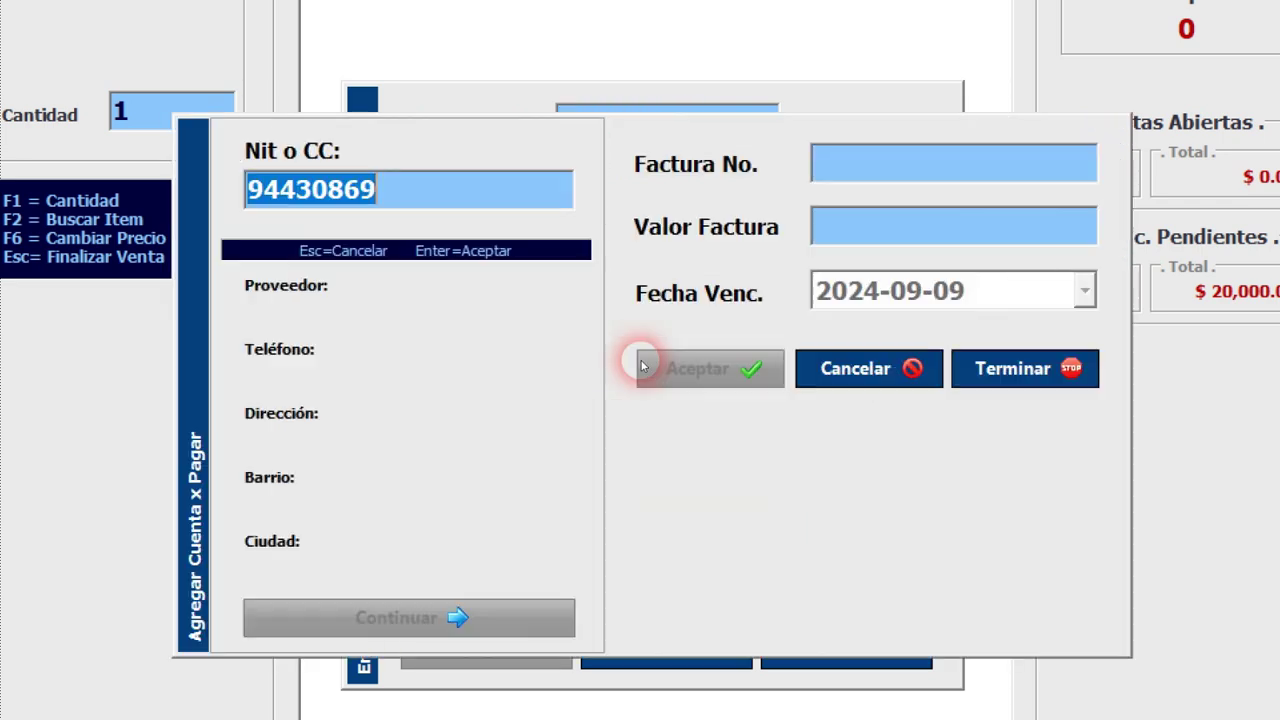
key("Return")
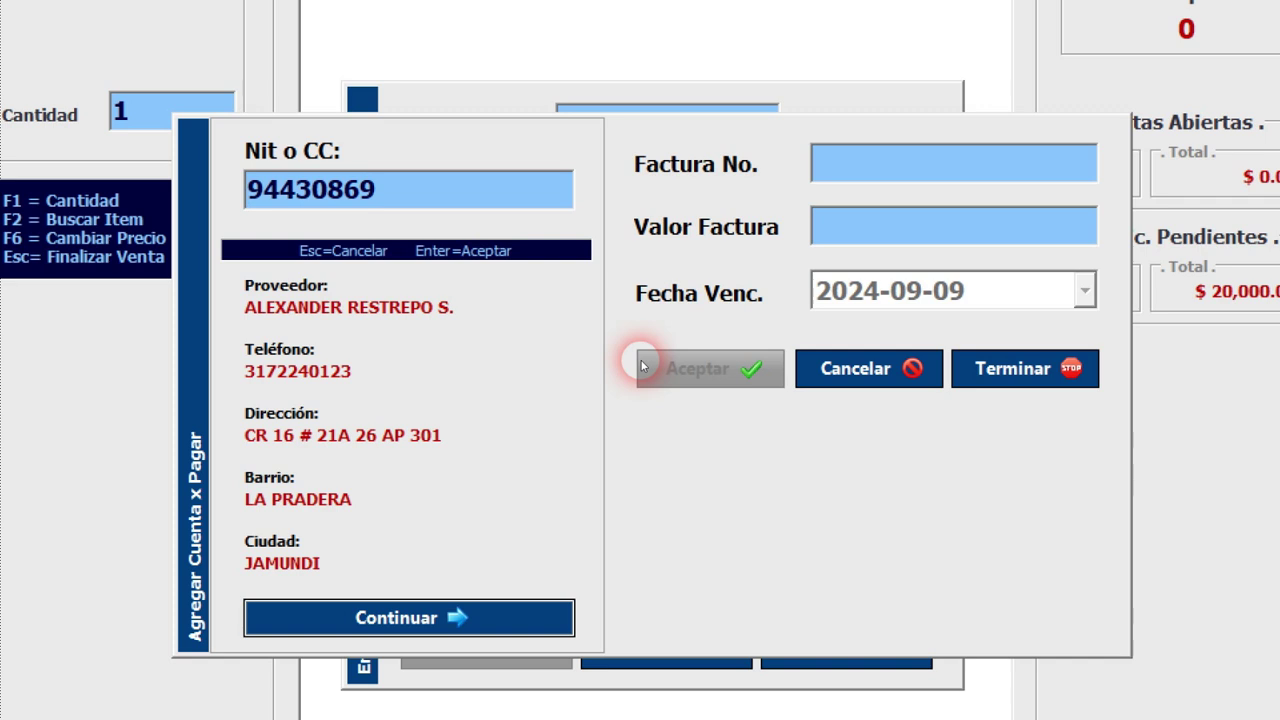
key("Return")
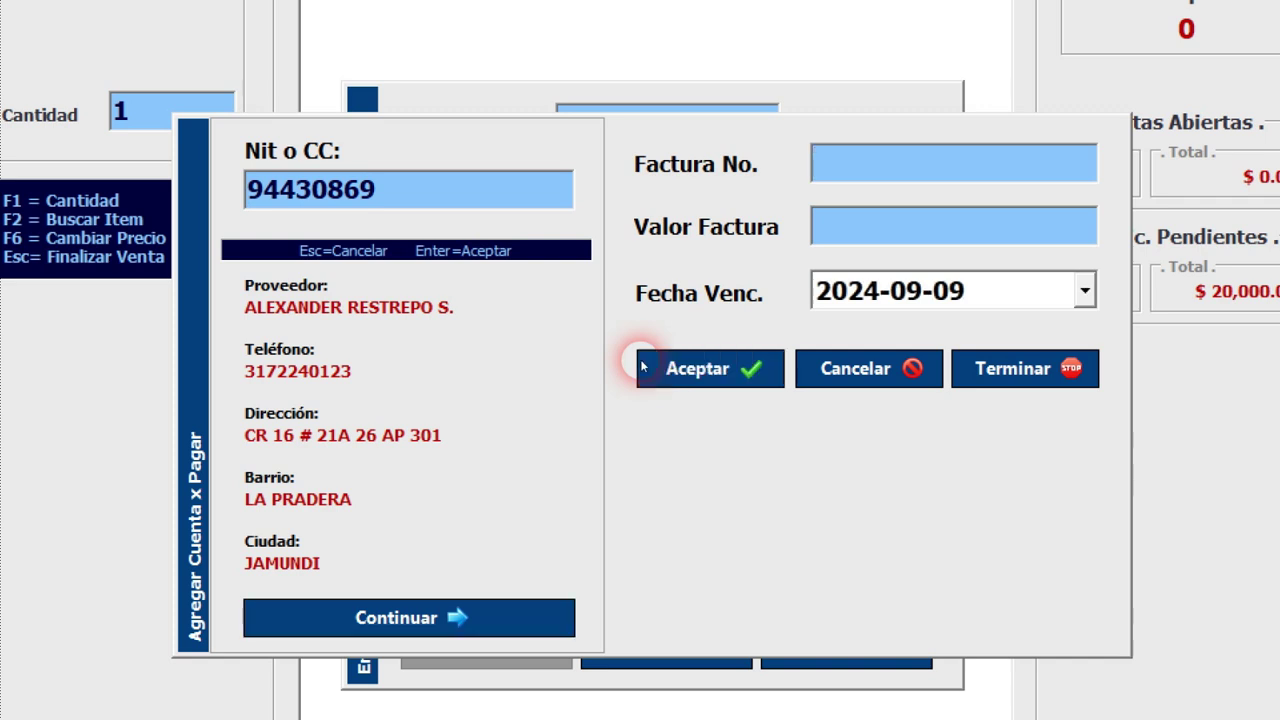
- Enter invoice number FV-00027 with an invoice value of 500000 for the account payable
type("FV-00")
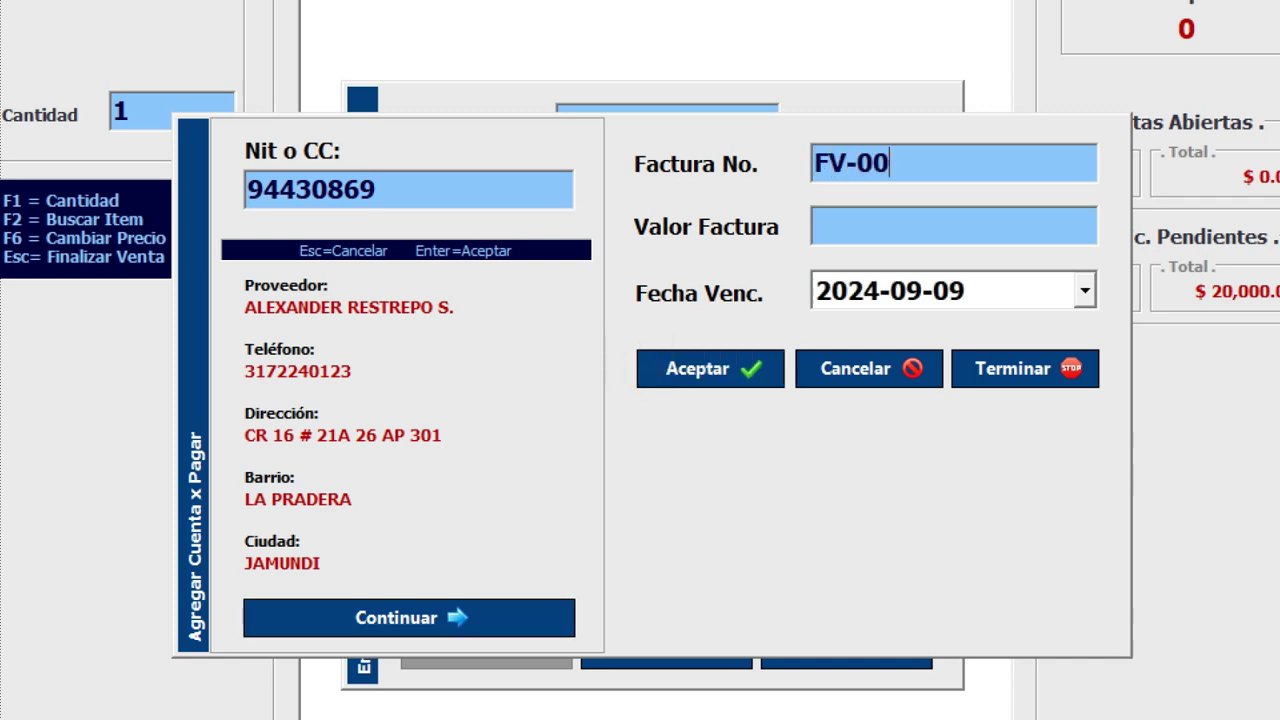
type("2")
key("BackSpace")
type("027")
left_click(645, 366)
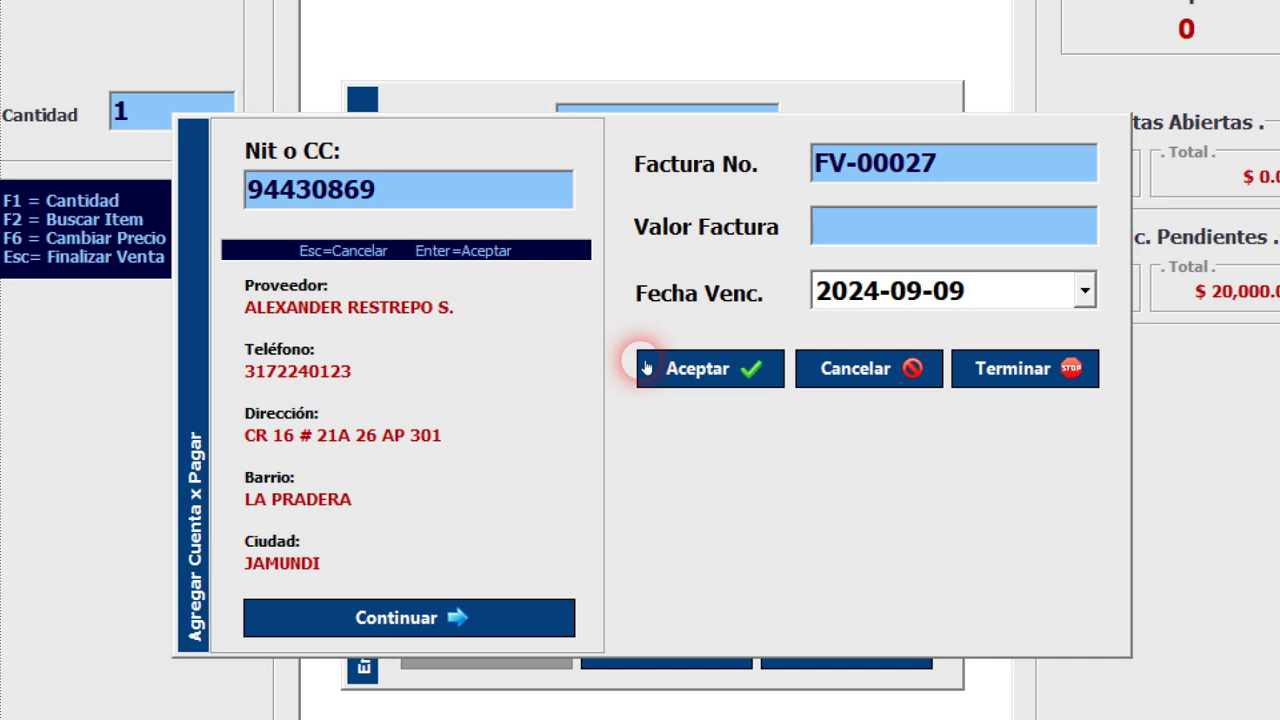
type("500000")
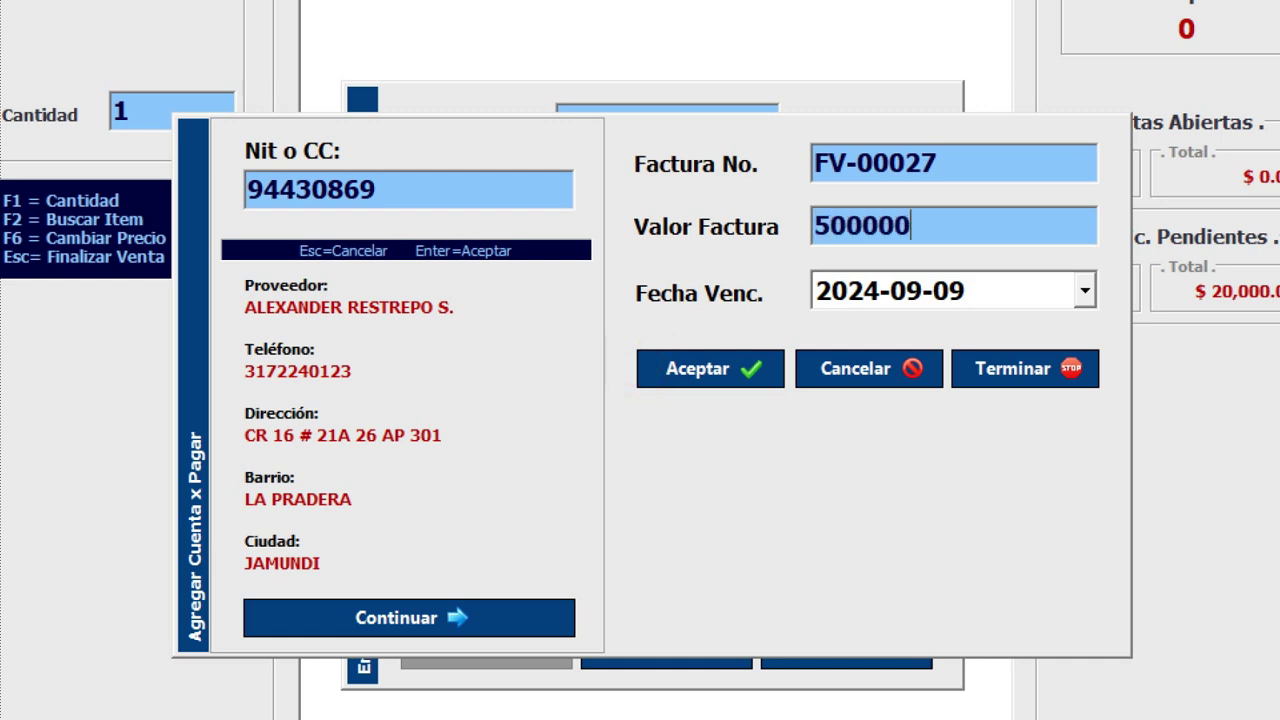
key("Return")
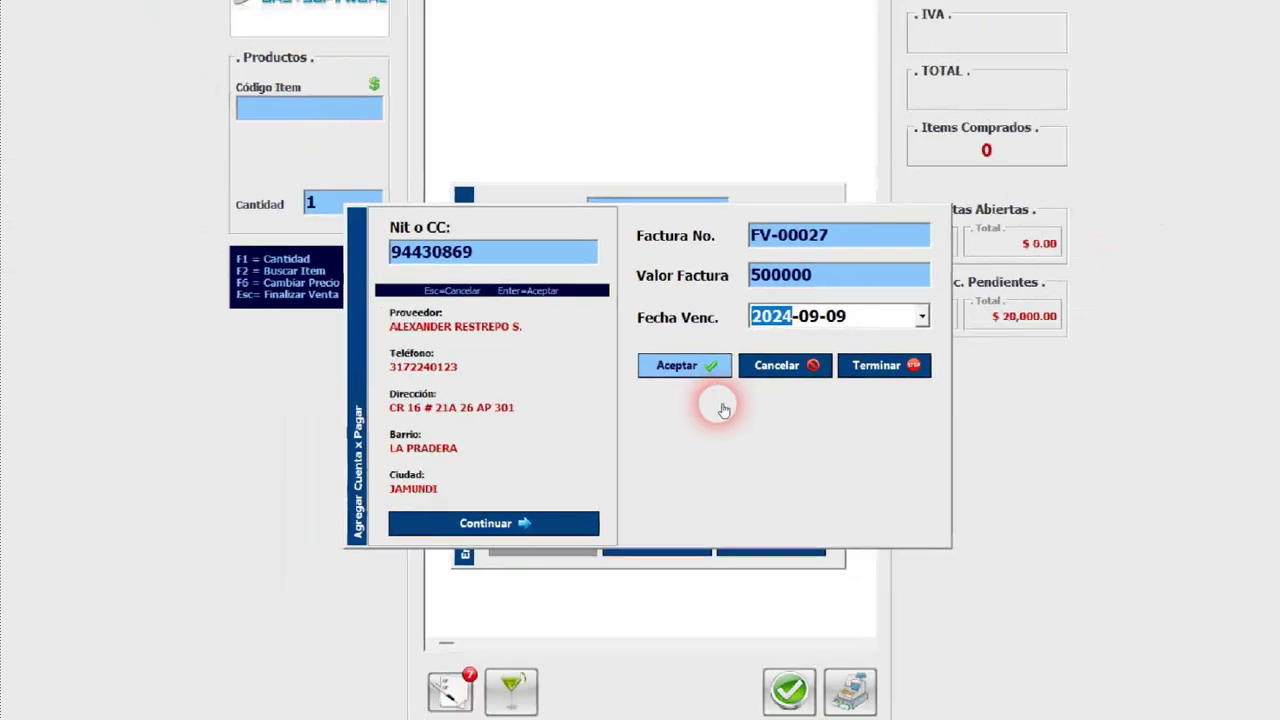
- Set the invoice due date to 2024-09-23 and save the account payable
left_click(1084, 290)
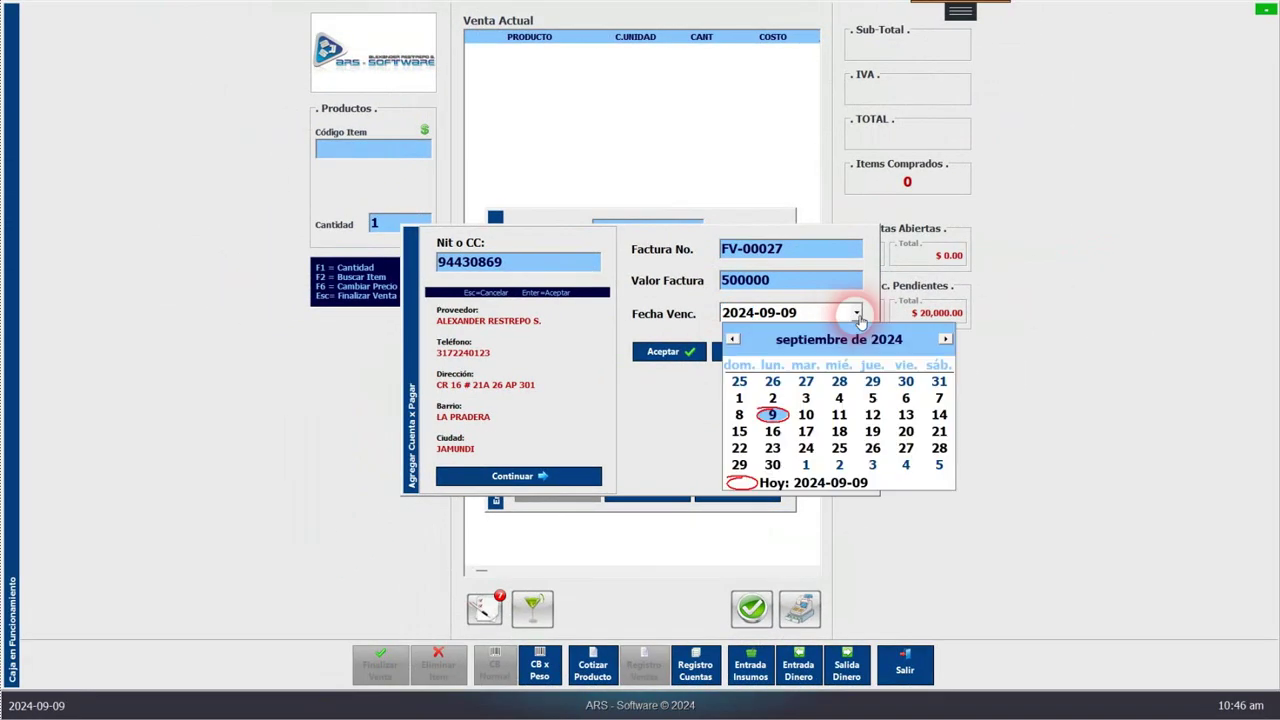
left_click(779, 450)
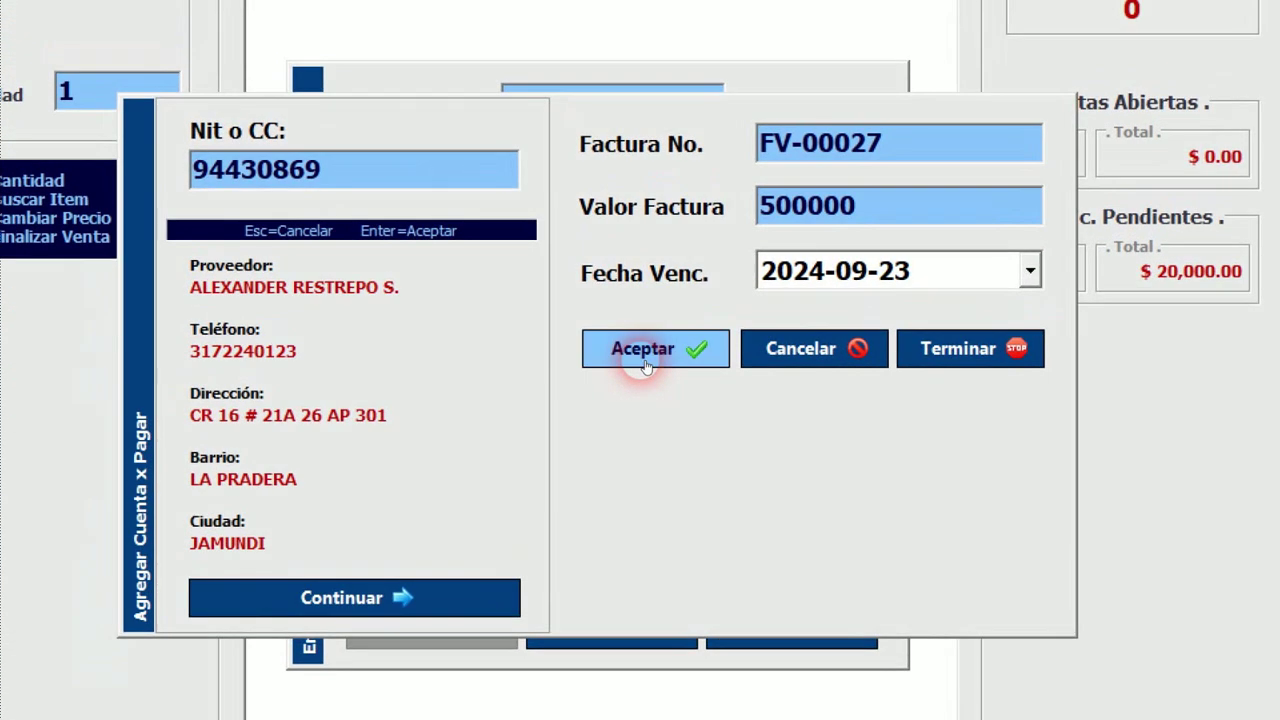
left_click(645, 366)
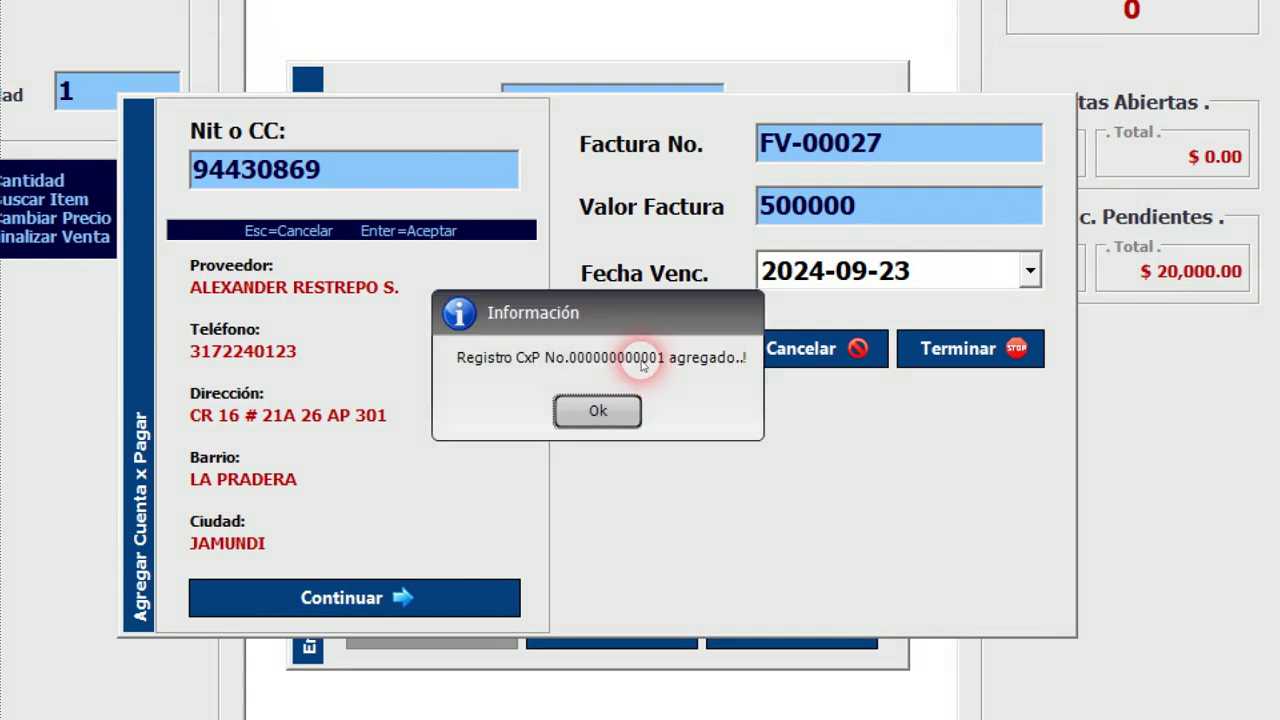
key("Return")
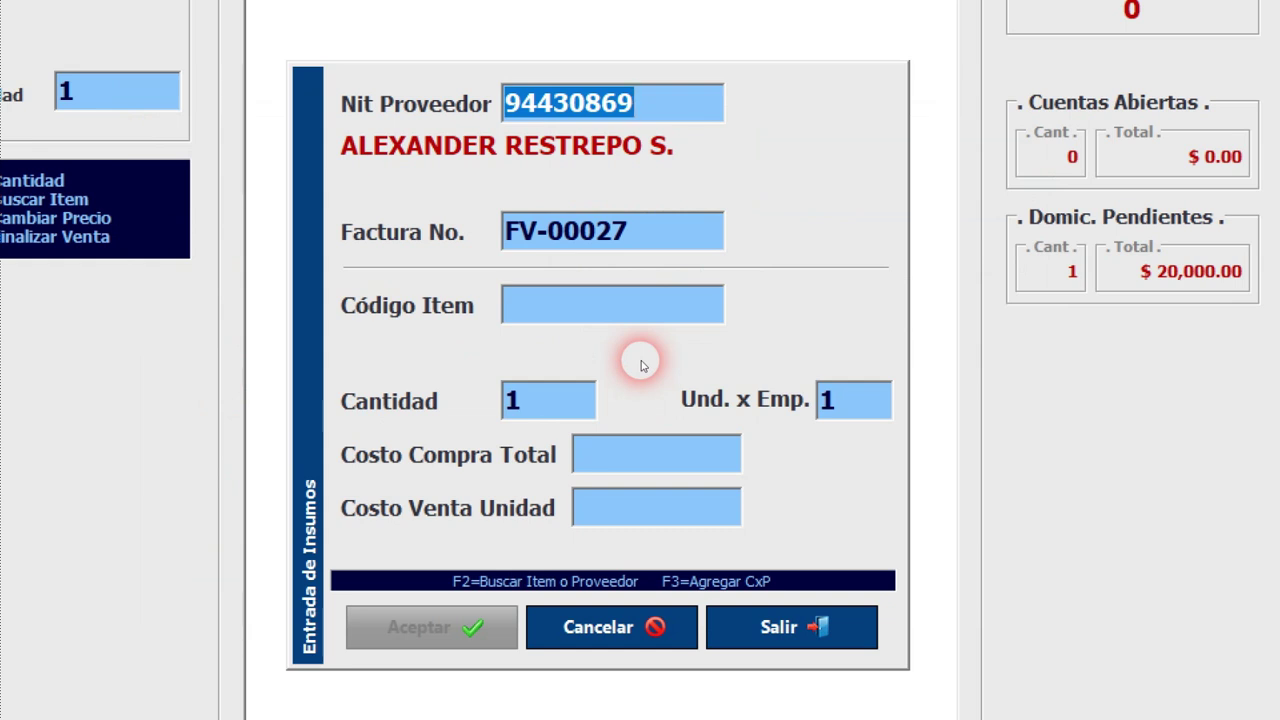
- Add 3 units of item 01-011 to inventory under the invoice, keeping the proposed costs
key("Return")
key("Return")
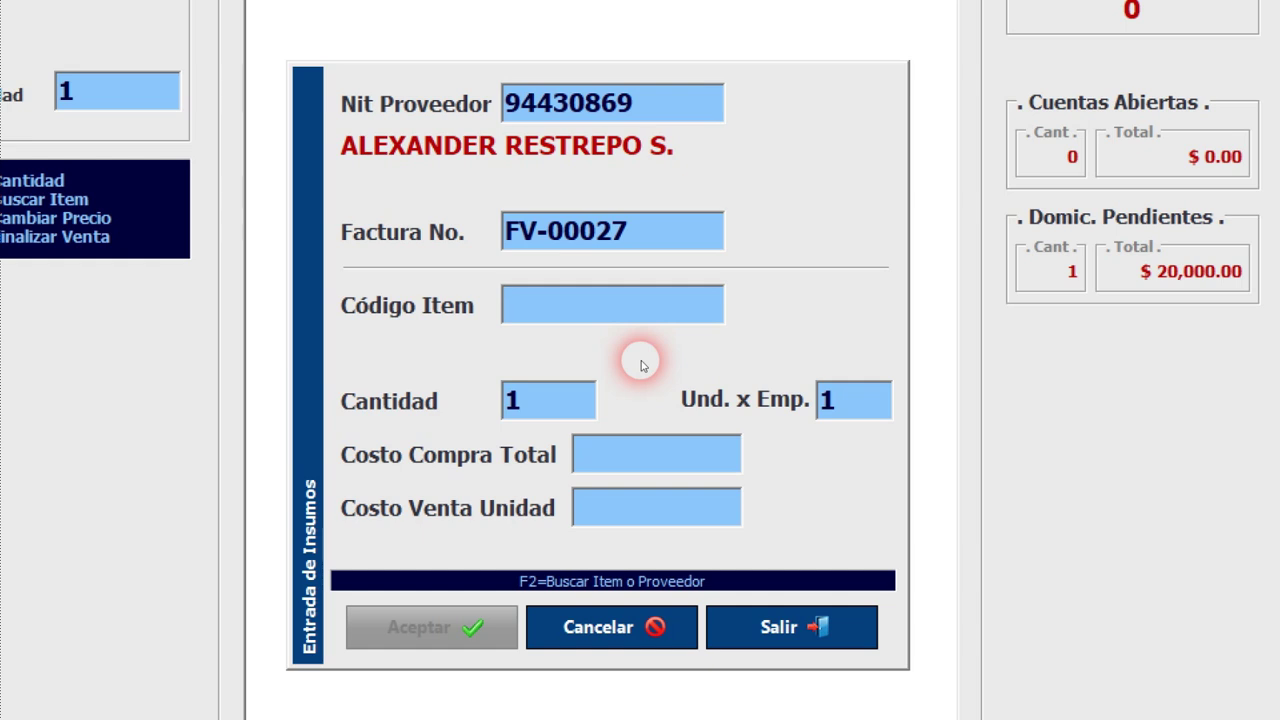
type("01-")
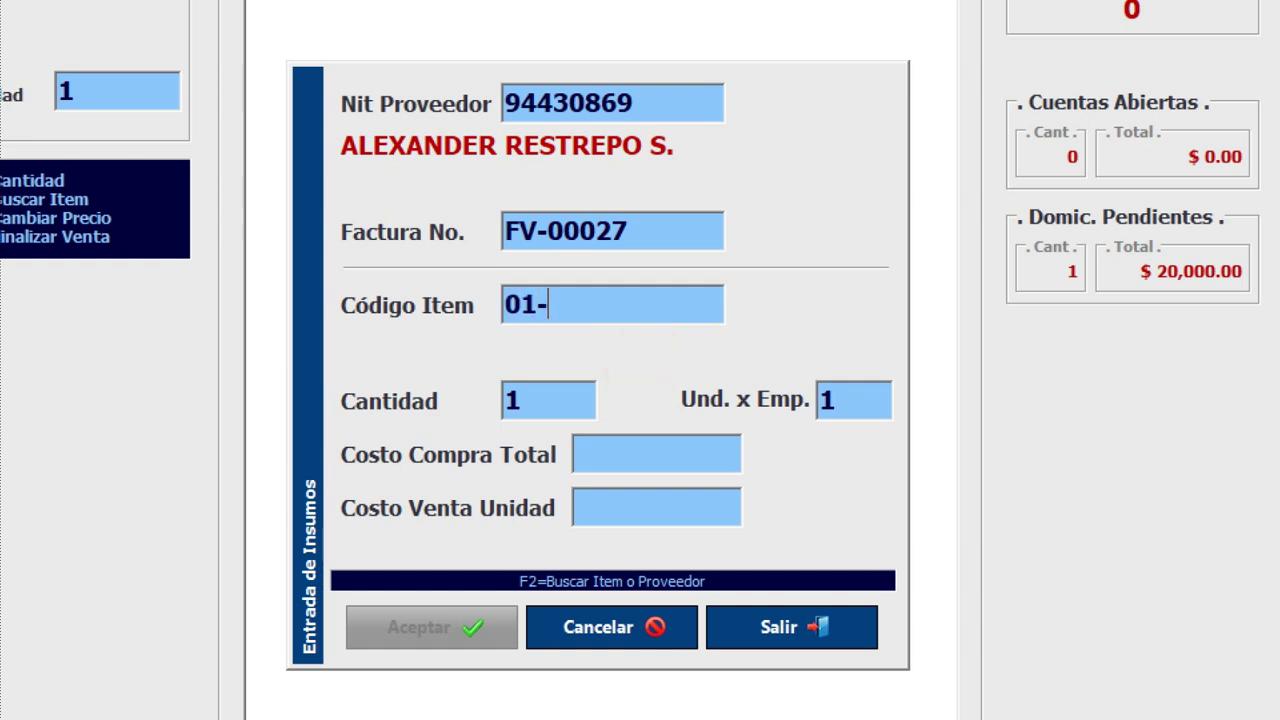
type("011")
key("Return")
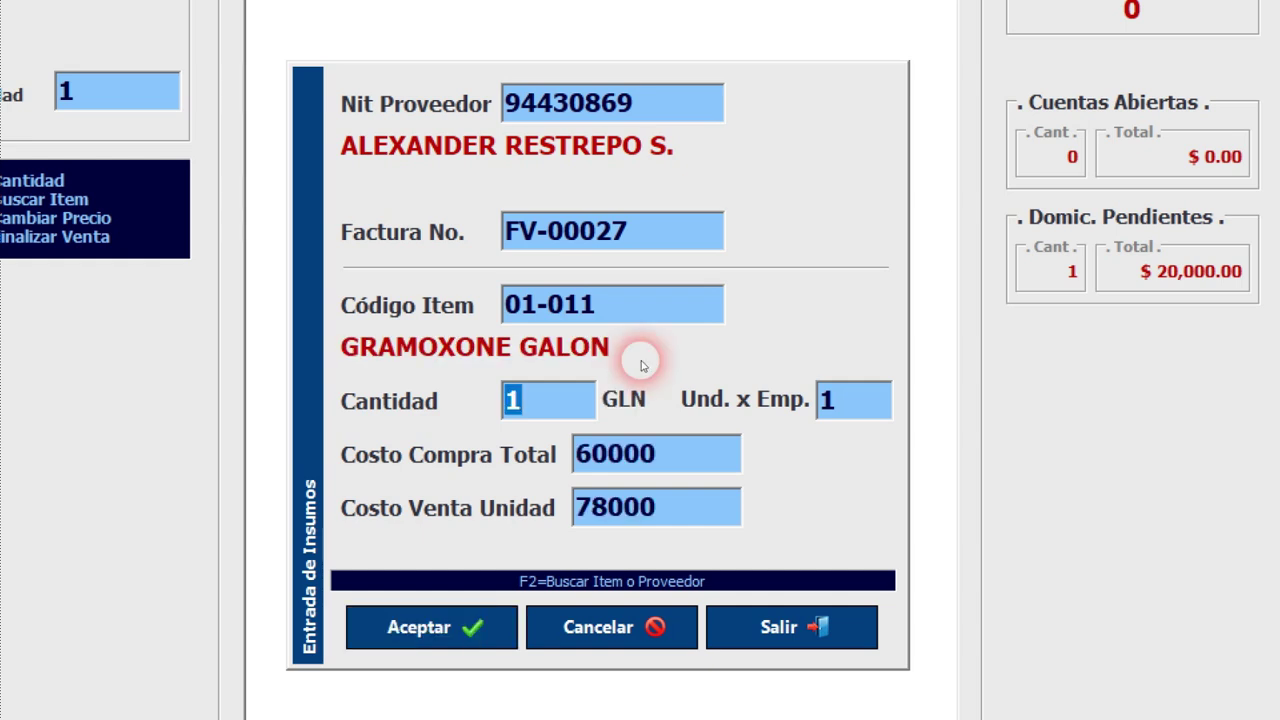
type("3")
key("Return")
key("Return")
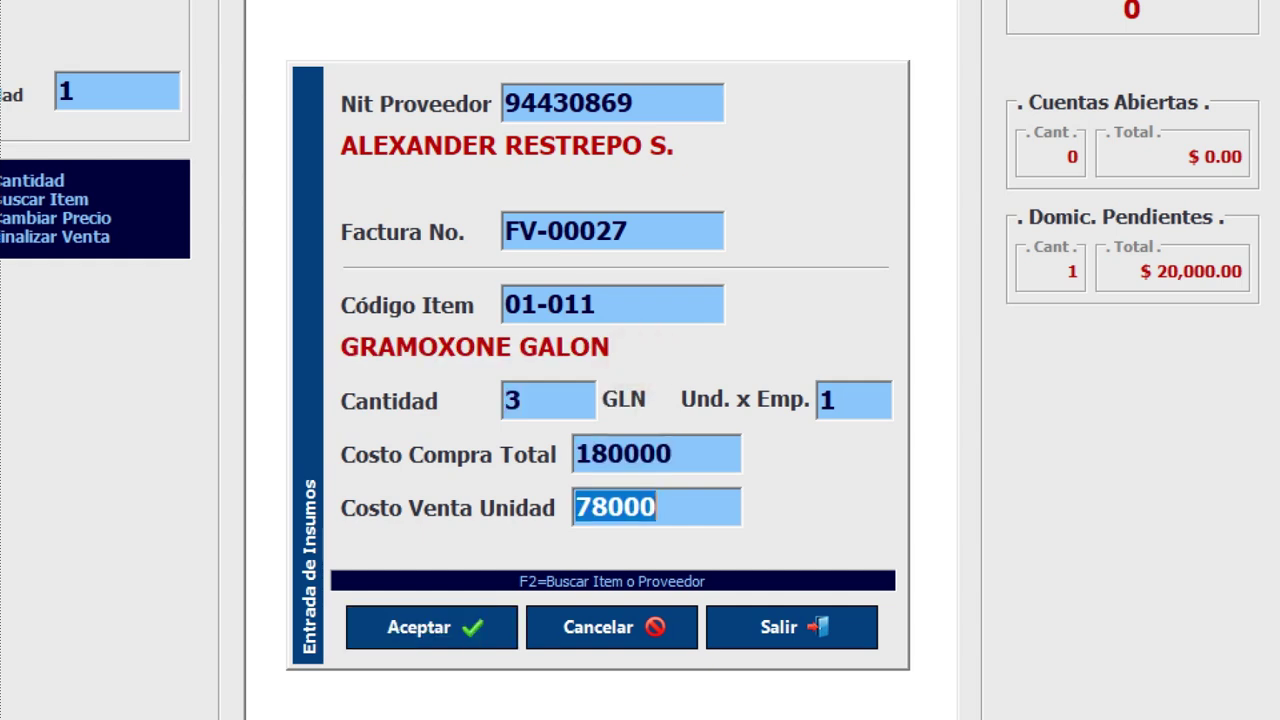
key("Return")
key("Return")
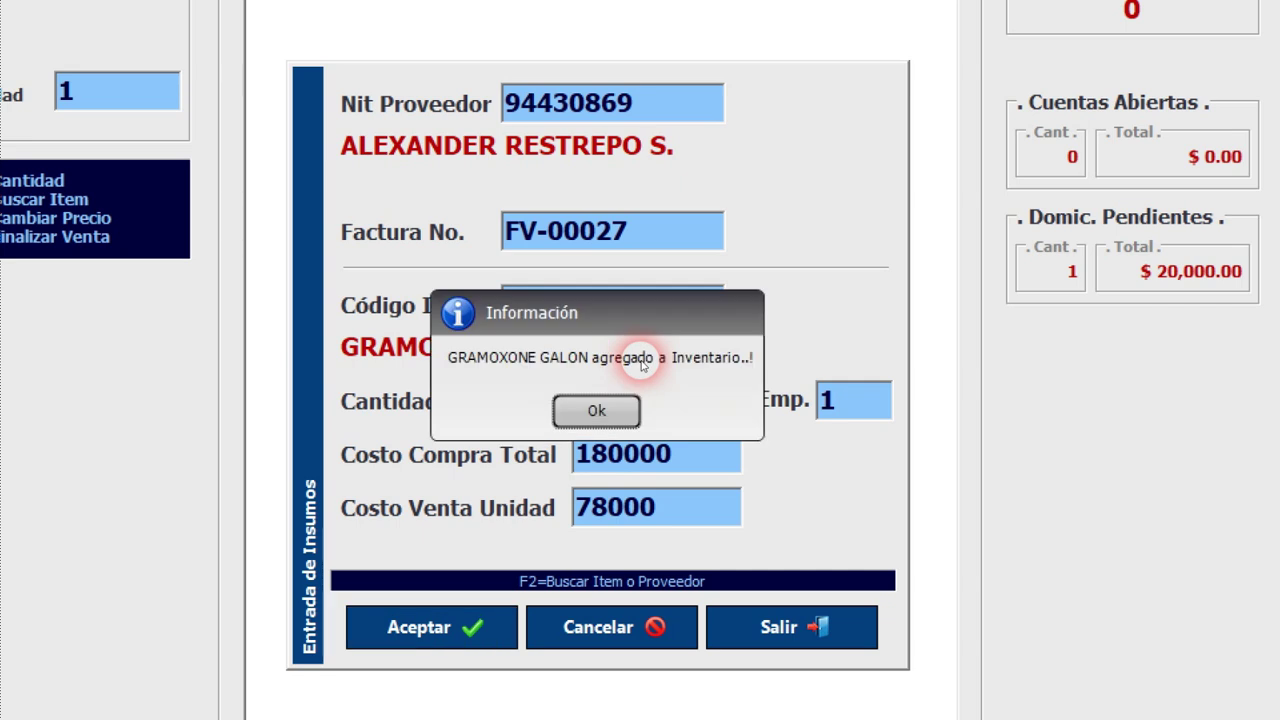
key("Return")
- Add 4 units of item 01-021 to inventory under the same invoice, keeping the proposed costs
type("0")
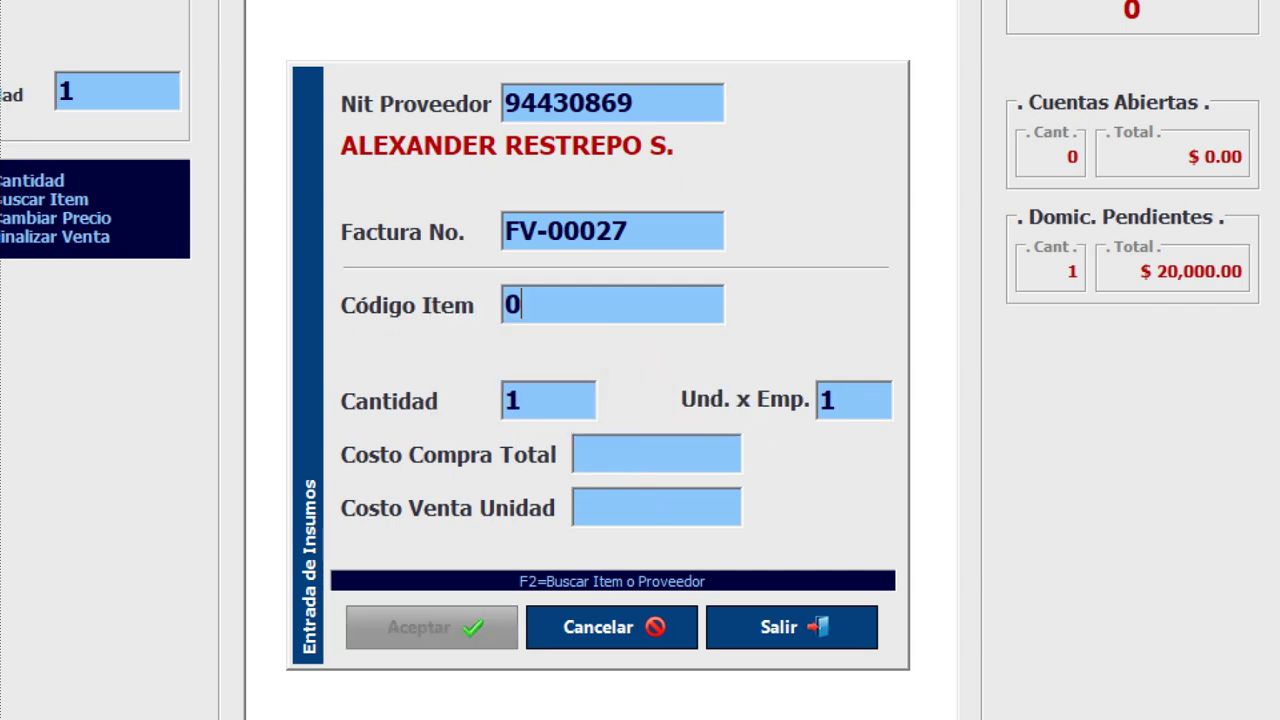
type("1-021")
key("Return")
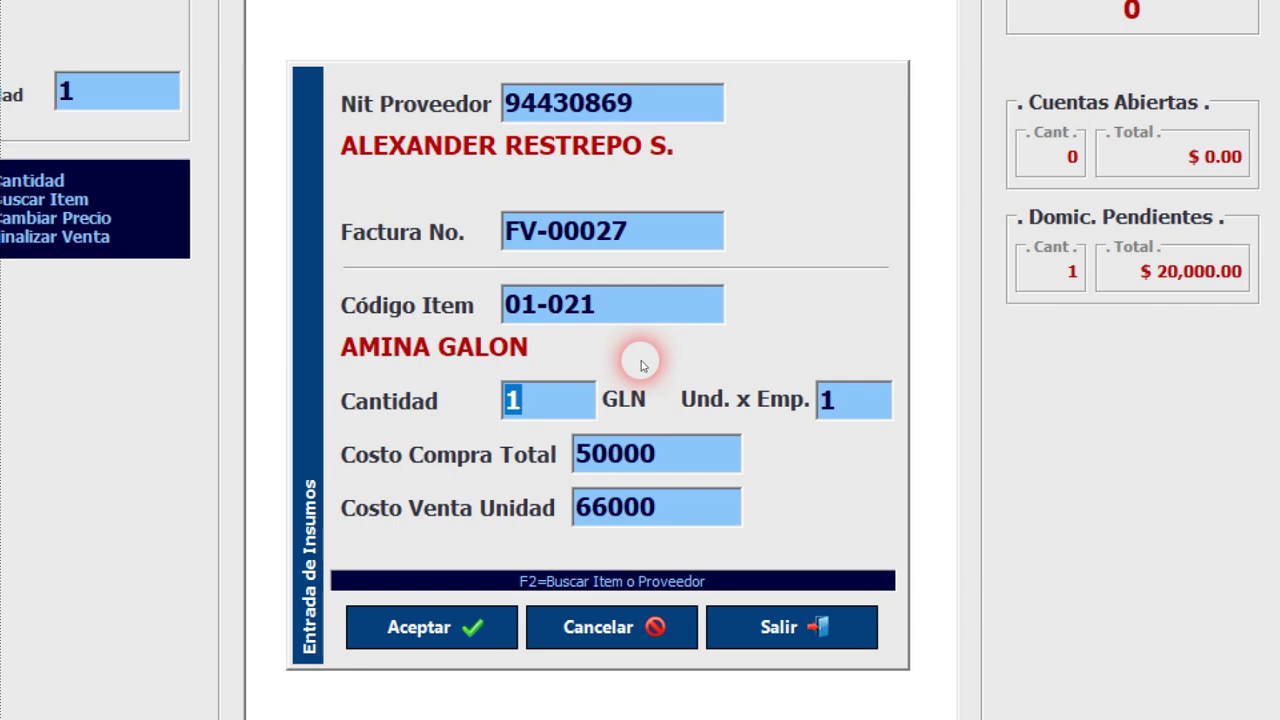
type("4")
key("Return")
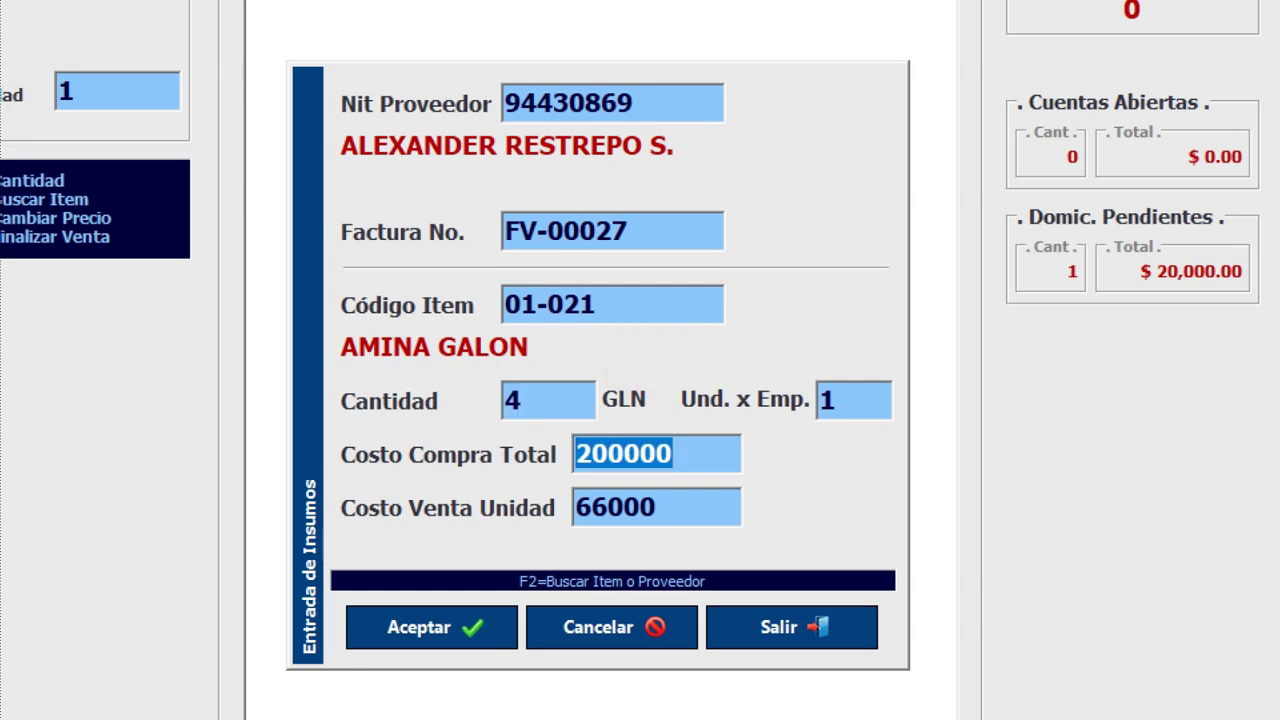
key("Return")
key("Return")
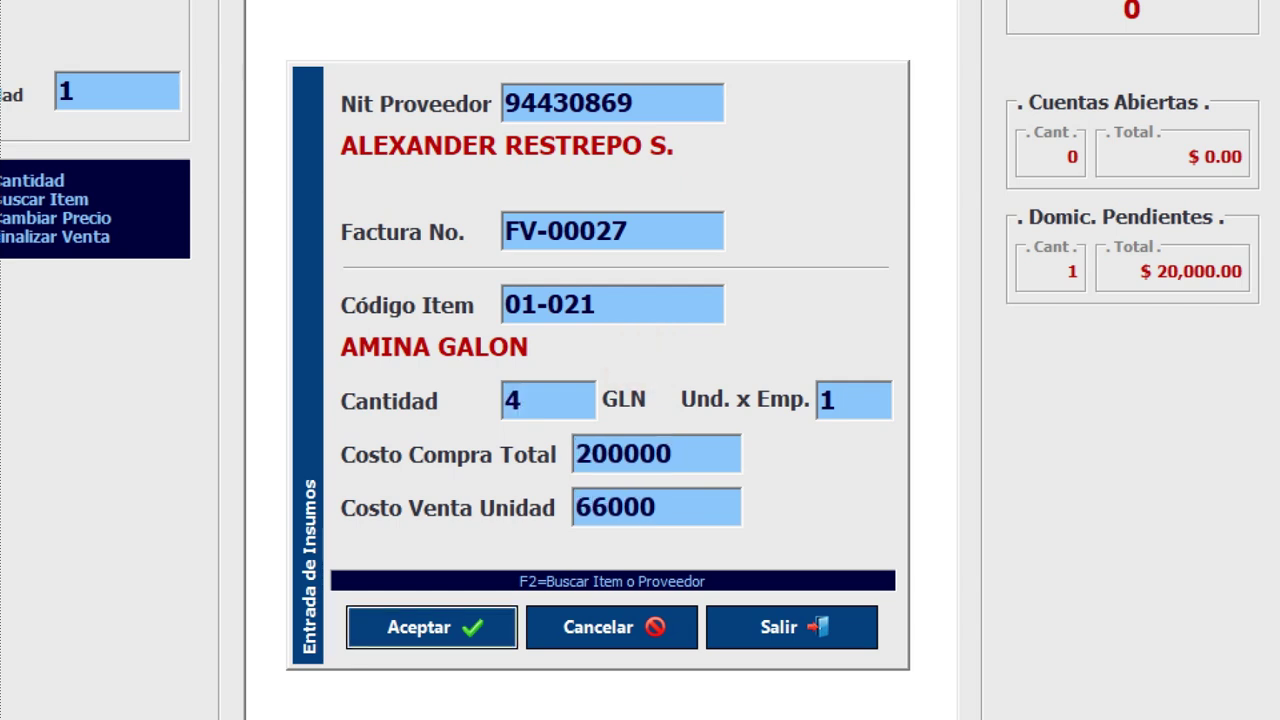
key("Return")
key("Return")
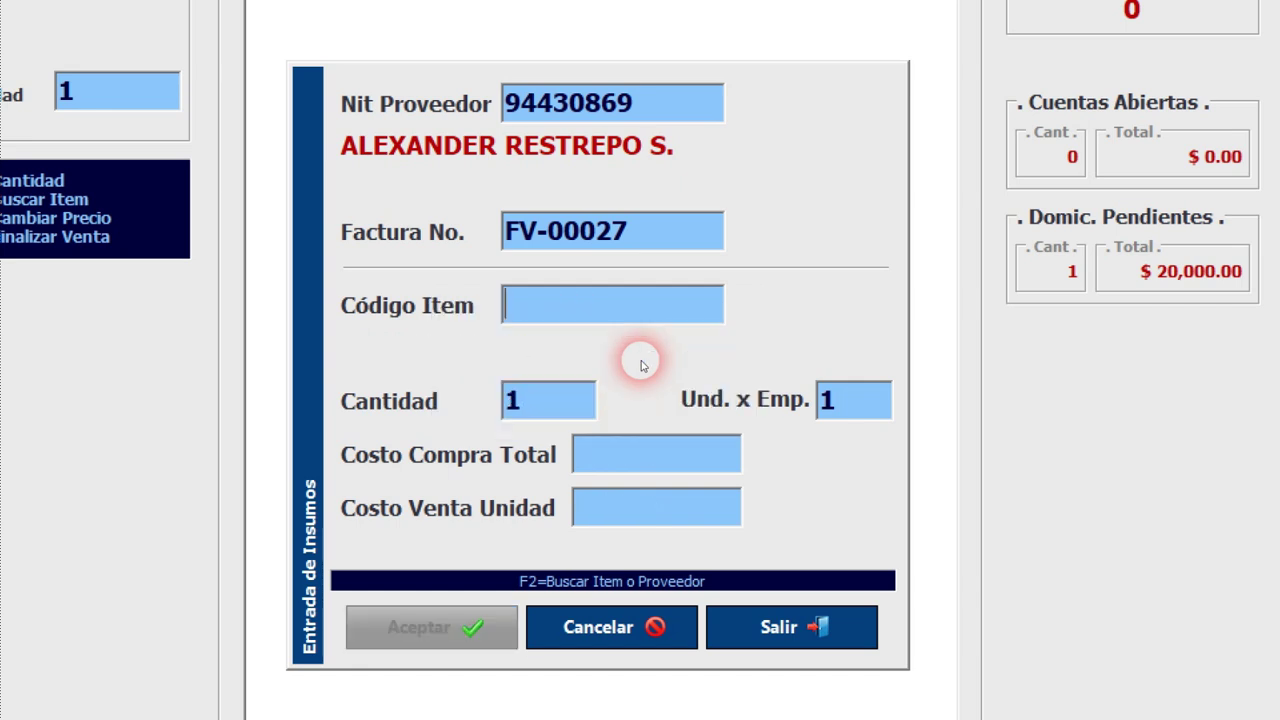
- Add 6 units of item 02-003 to inventory under the same invoice, keeping the proposed costs
type("02")
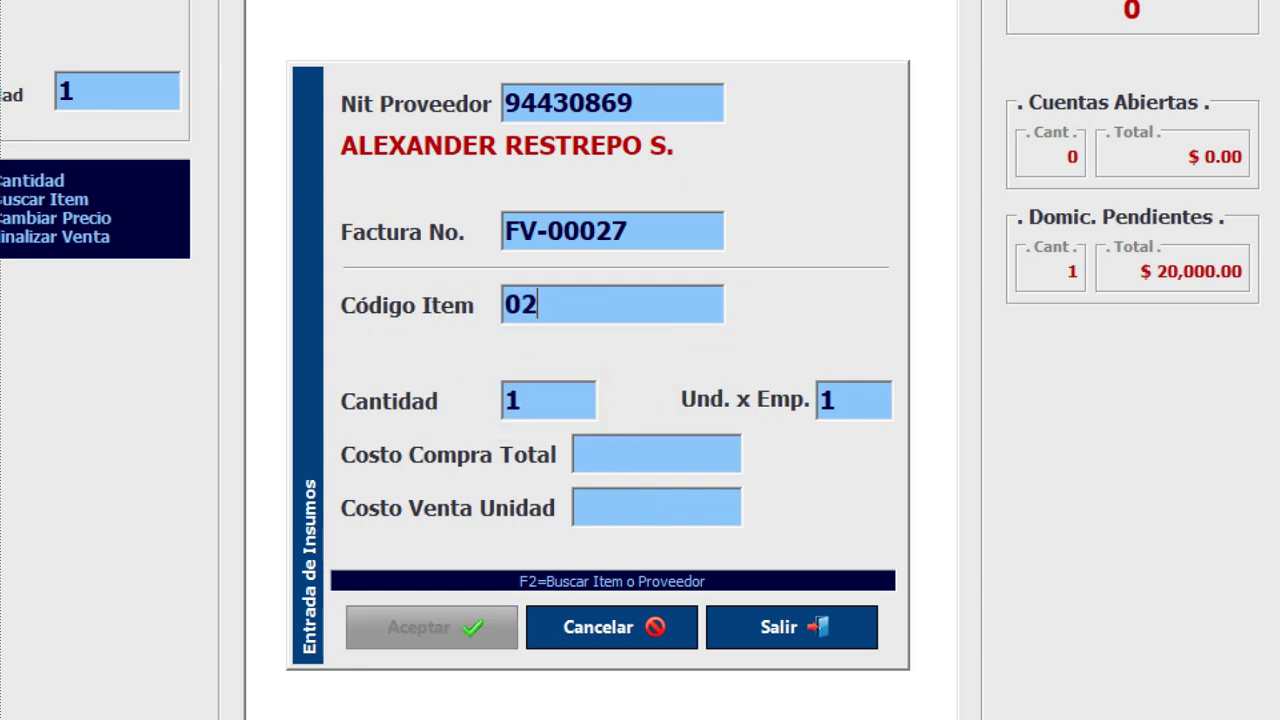
type("-003")
key("Return")
left_click(642, 365)
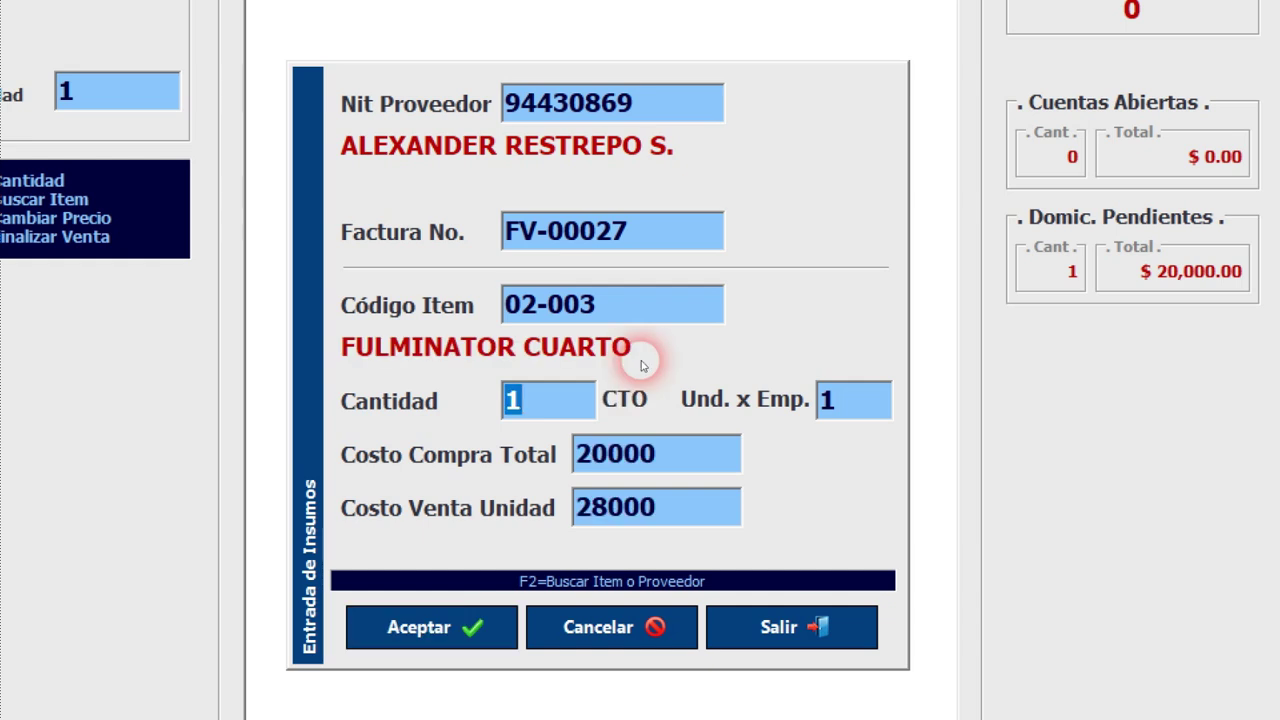
type("6")
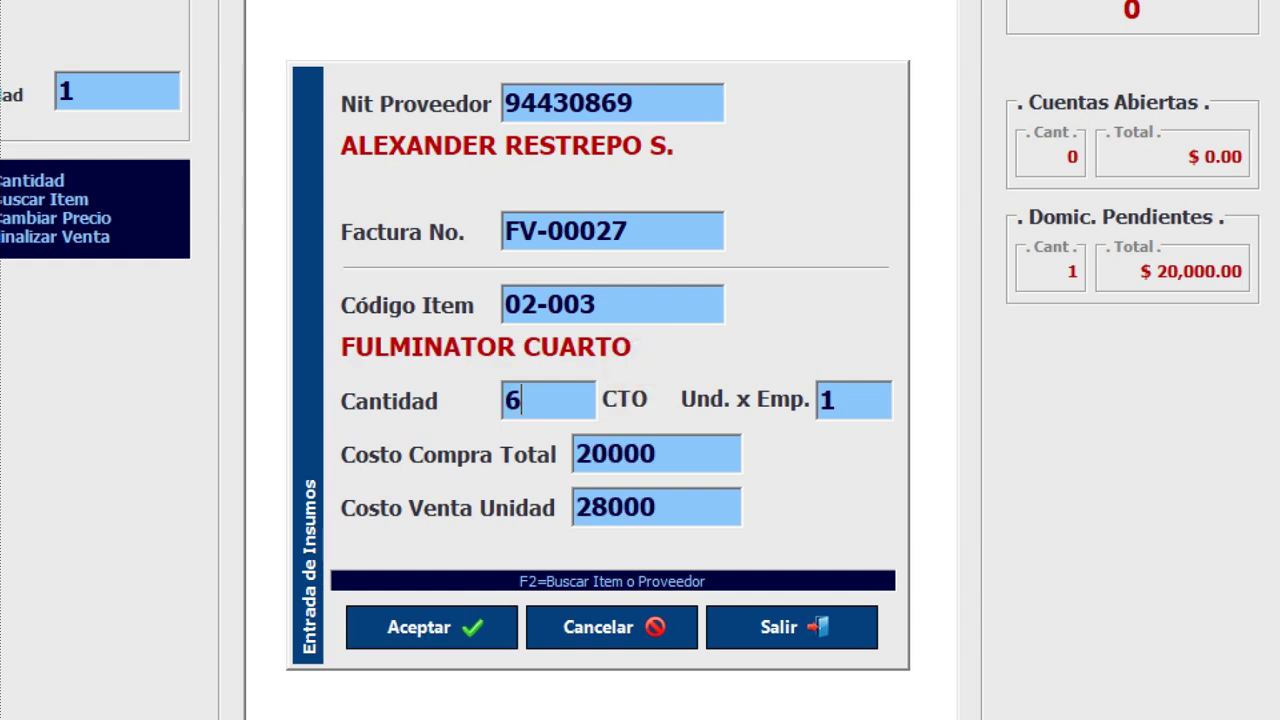
key("Return")
key("Return")
key("Return")
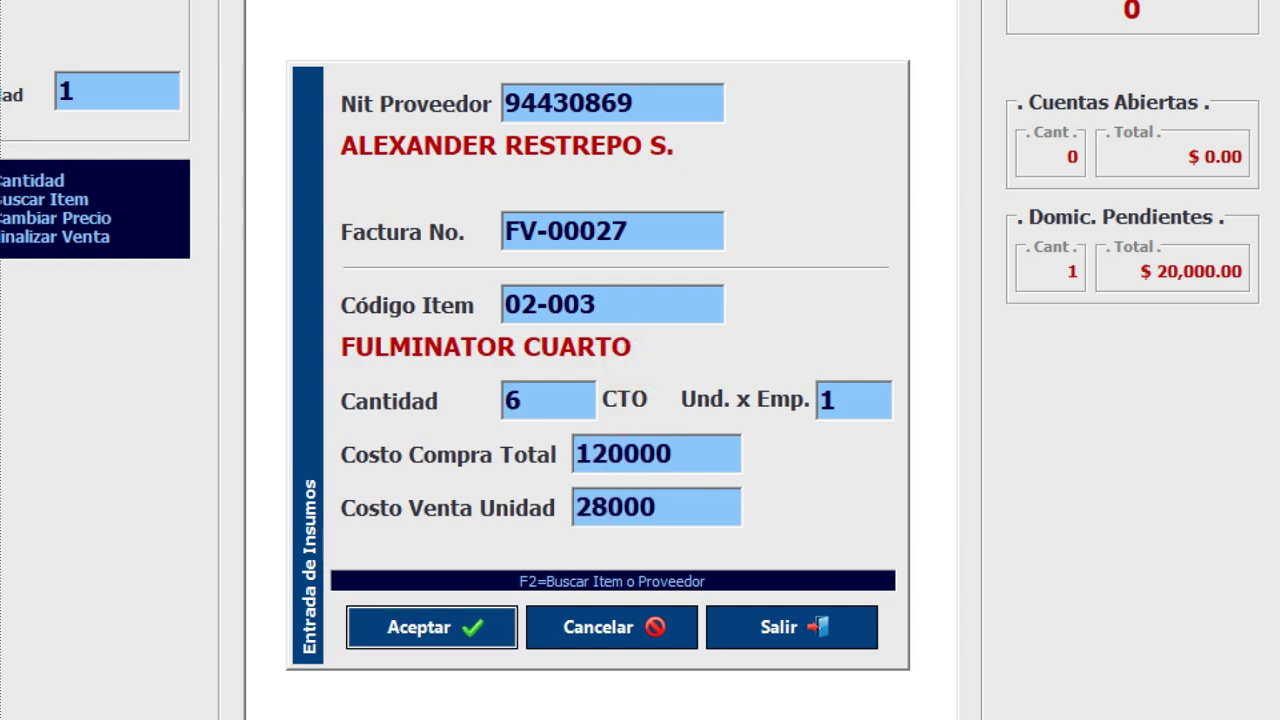
key("Return")
key("Return")
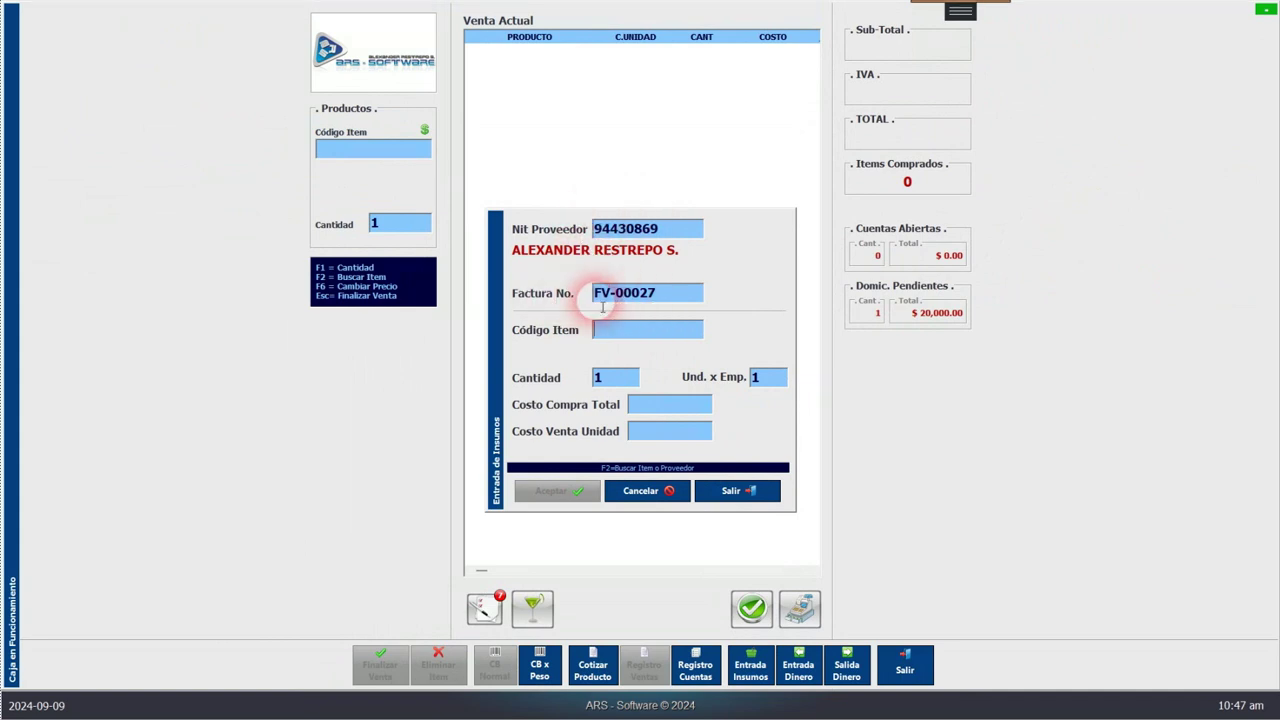
- Clear the supply entry form and exit both it and the cash register
left_click(643, 491)
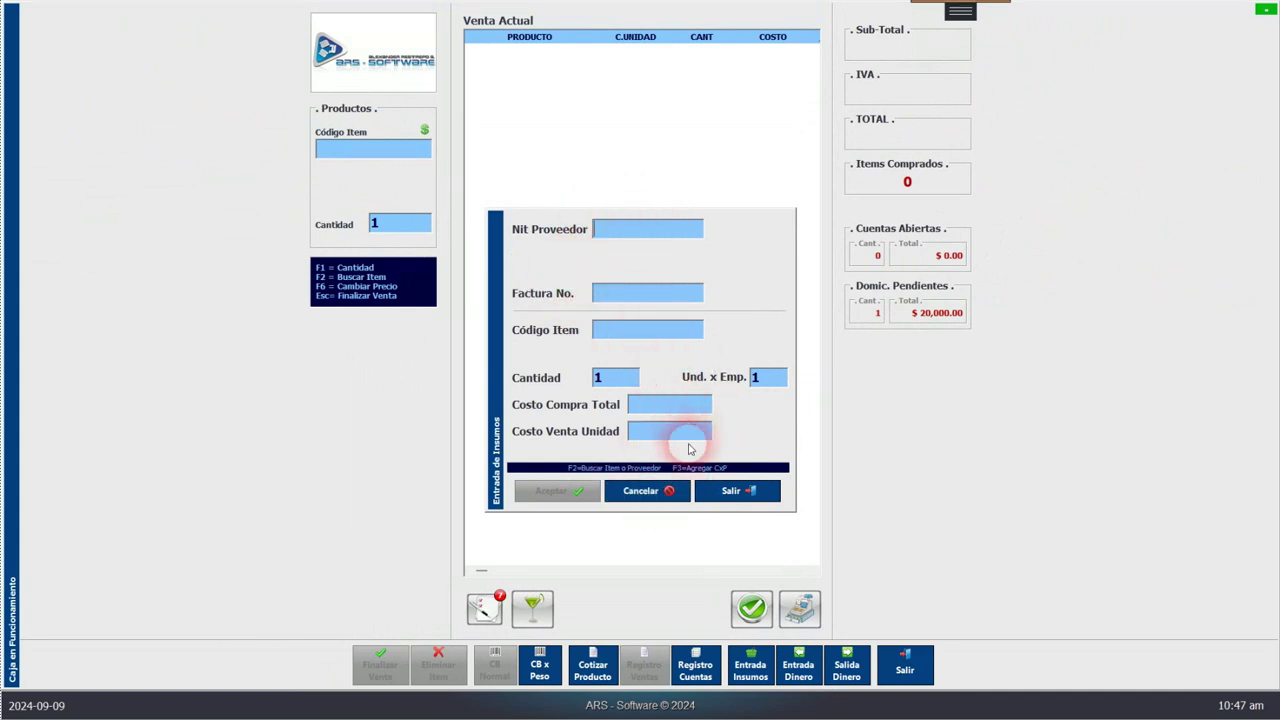
left_click(712, 490)
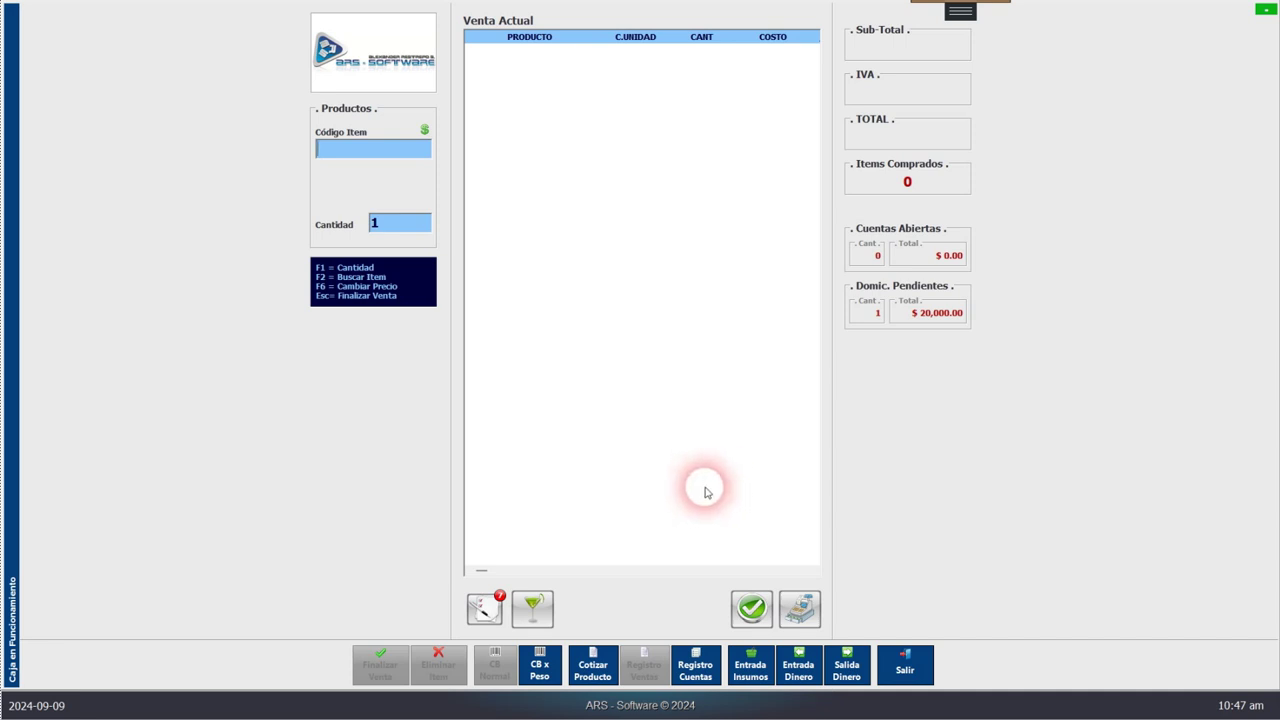
left_click(903, 662)
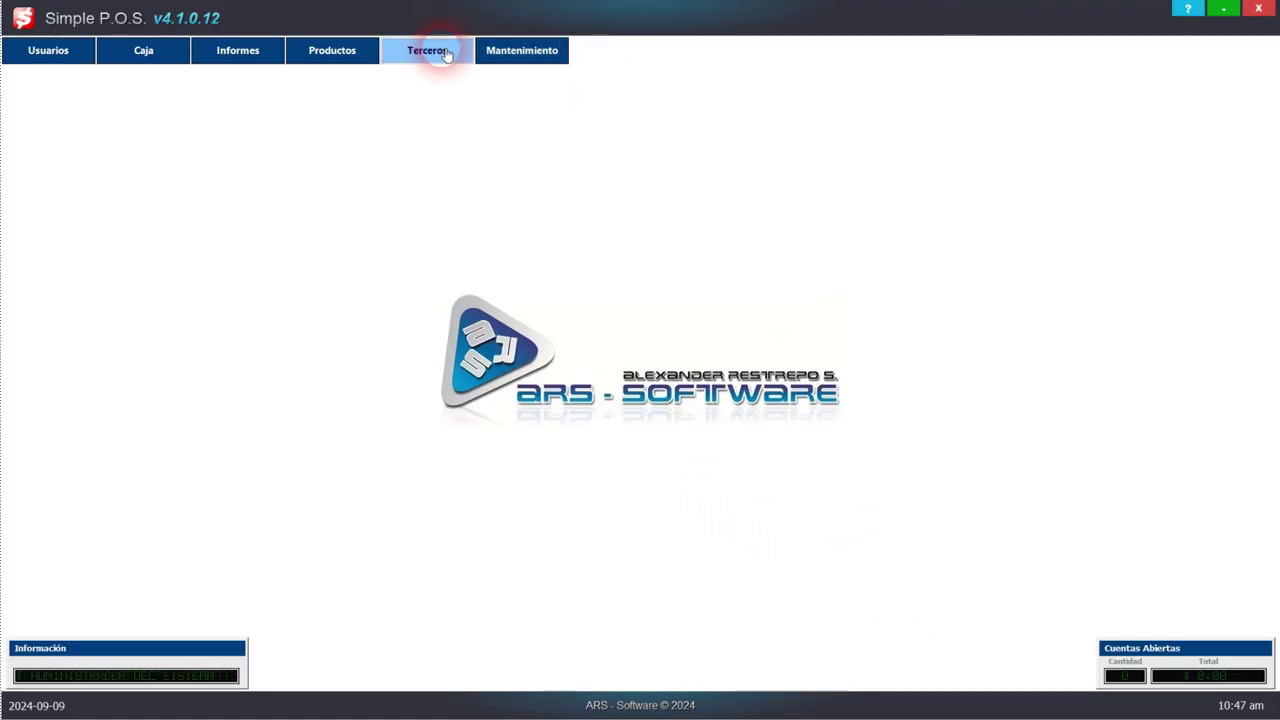
- Check the newly registered invoice's amount, date and due date in the accounts payable list, and exit the list
left_click(447, 52)
left_click(453, 145)
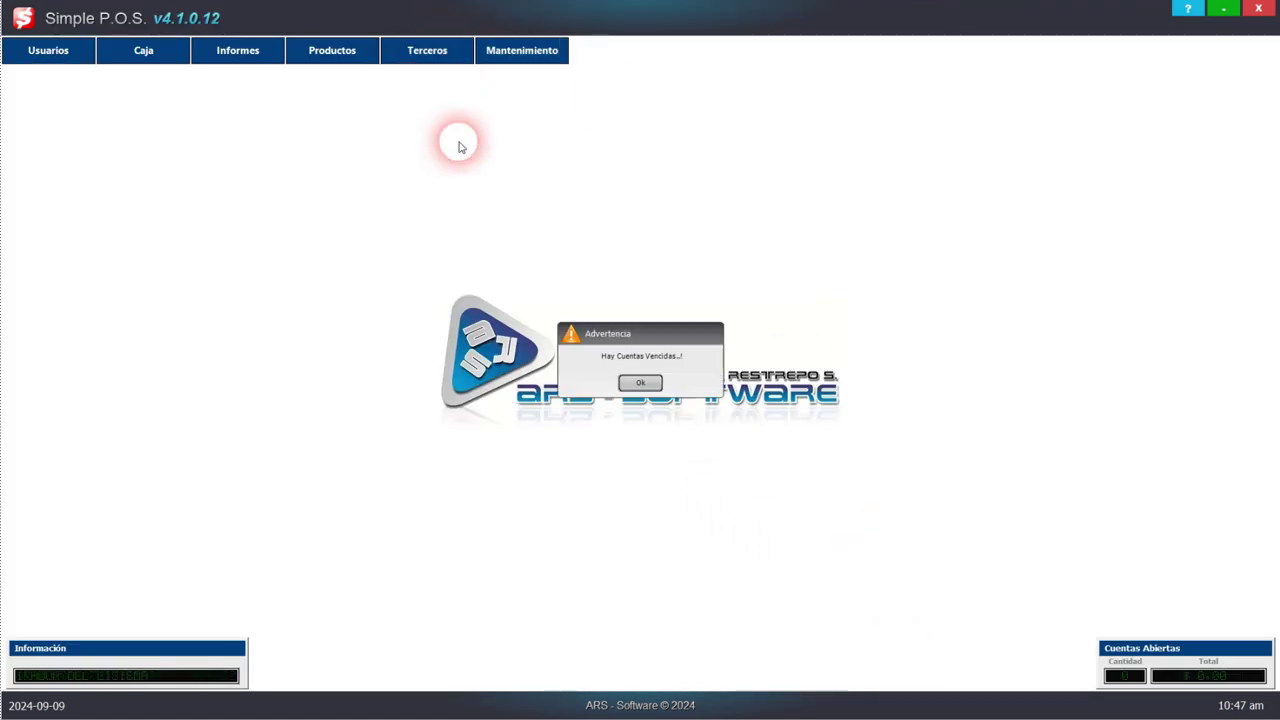
left_click(640, 382)
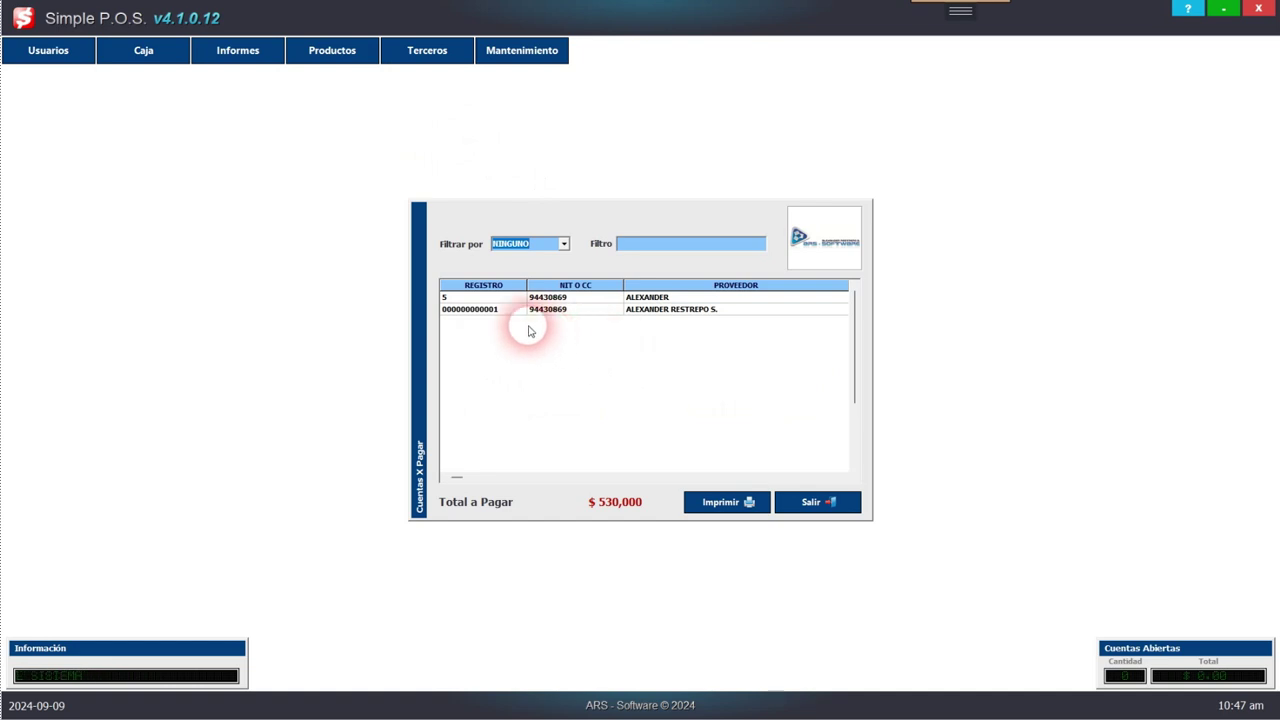
left_click(476, 311)
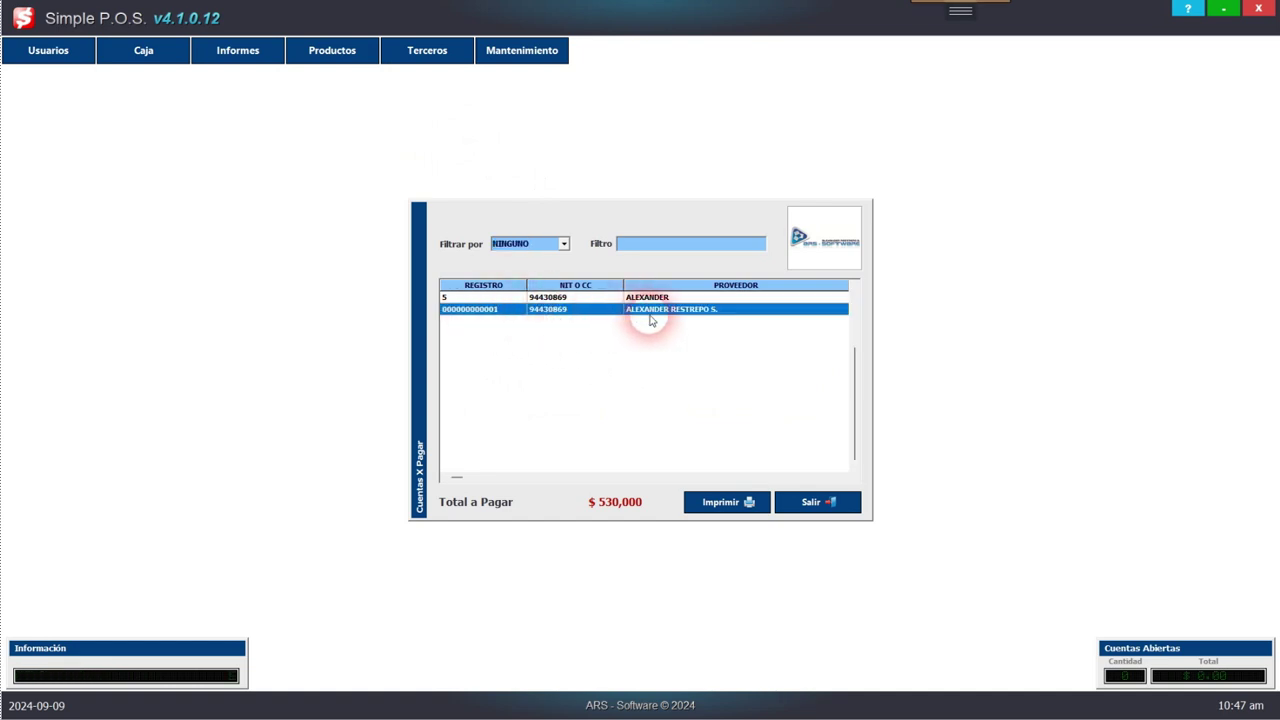
left_click(843, 478)
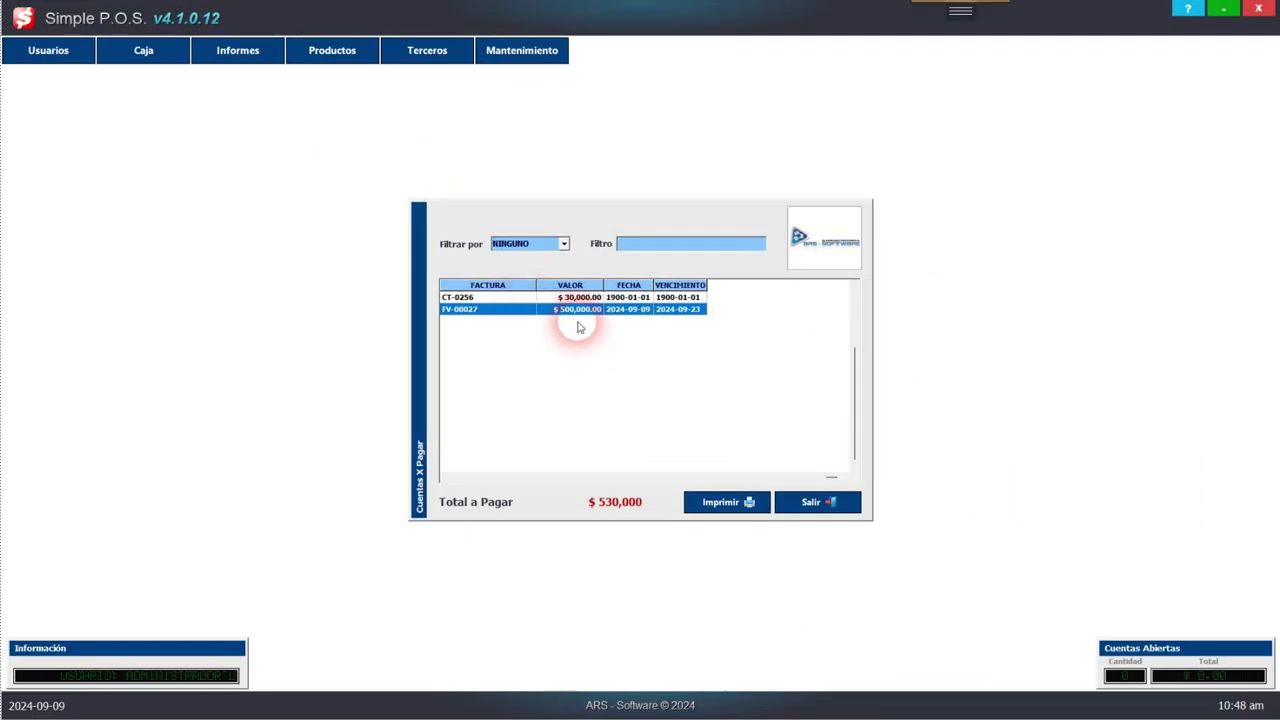
left_click(815, 501)
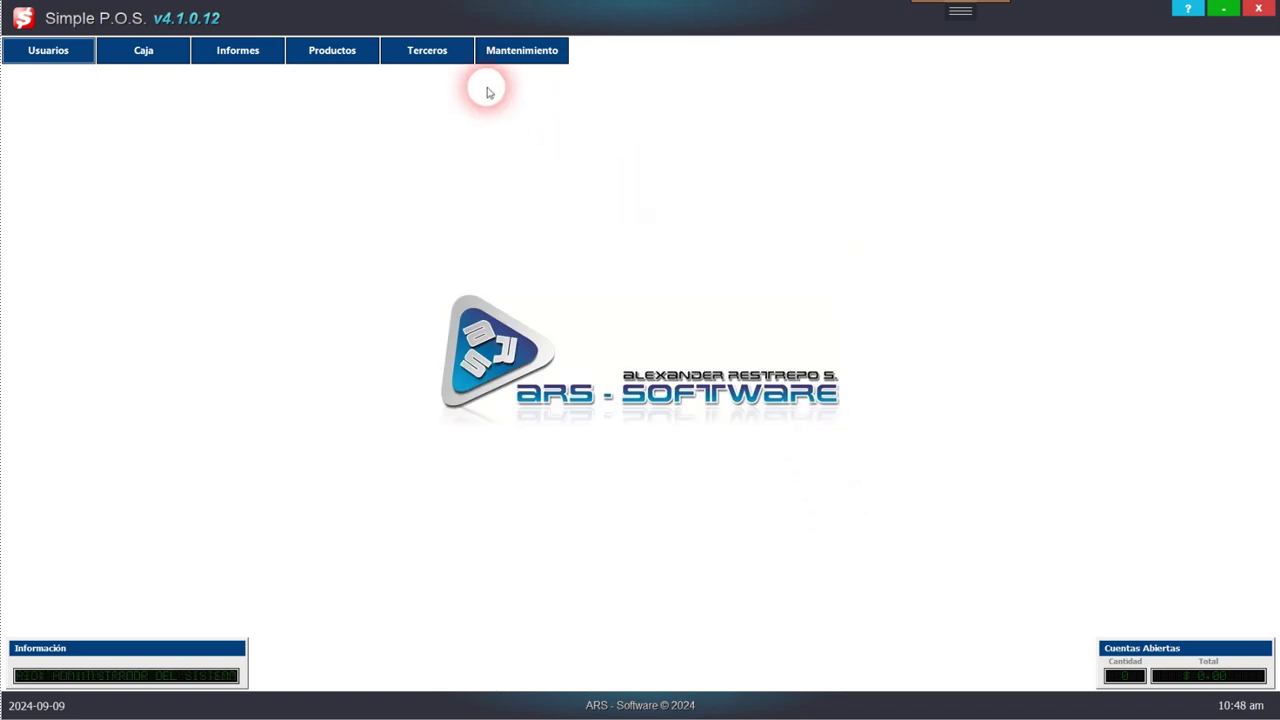
- Generate the daily supply entries report (Ent. Insumos Diario) for 2024-09-09
left_click(259, 52)
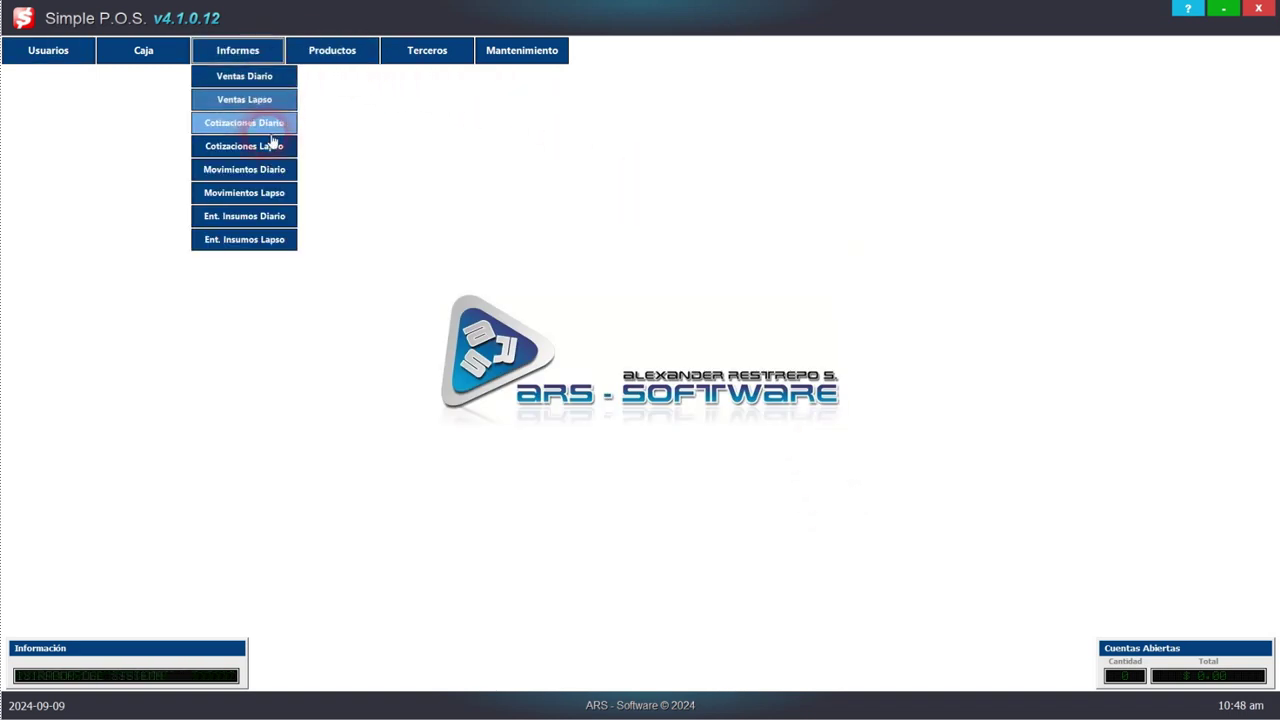
left_click(284, 217)
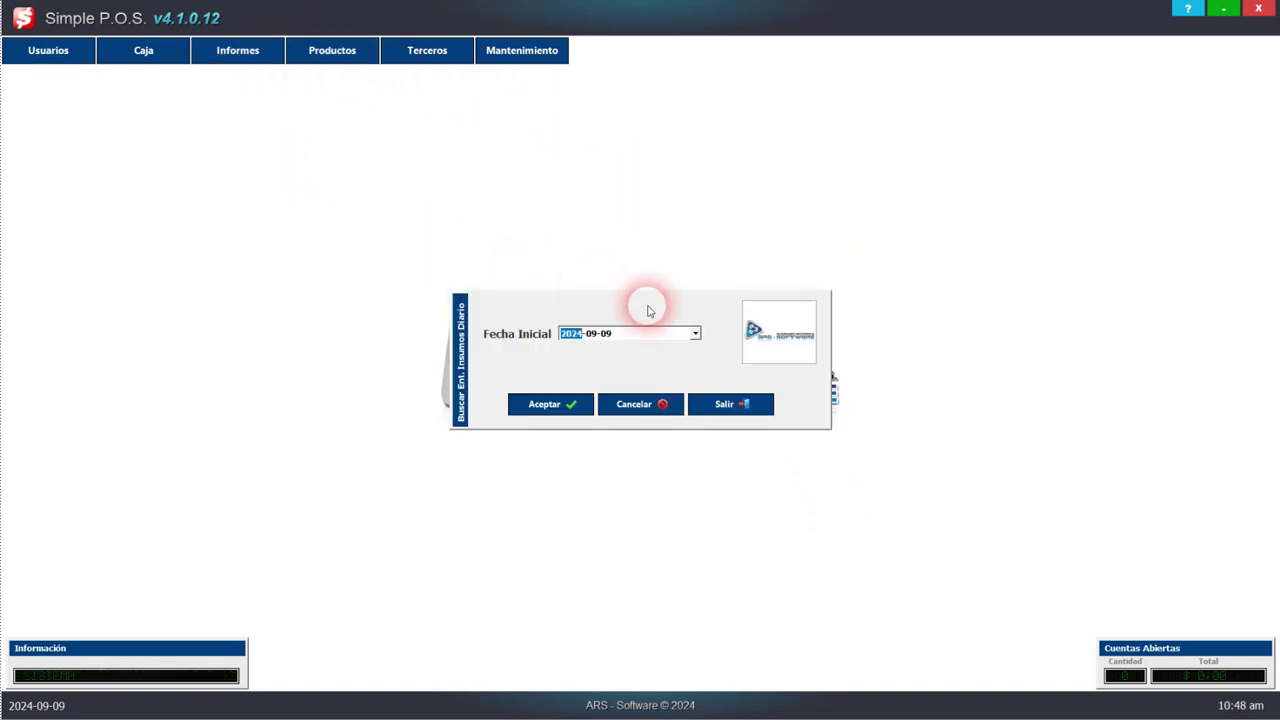
left_click(560, 405)
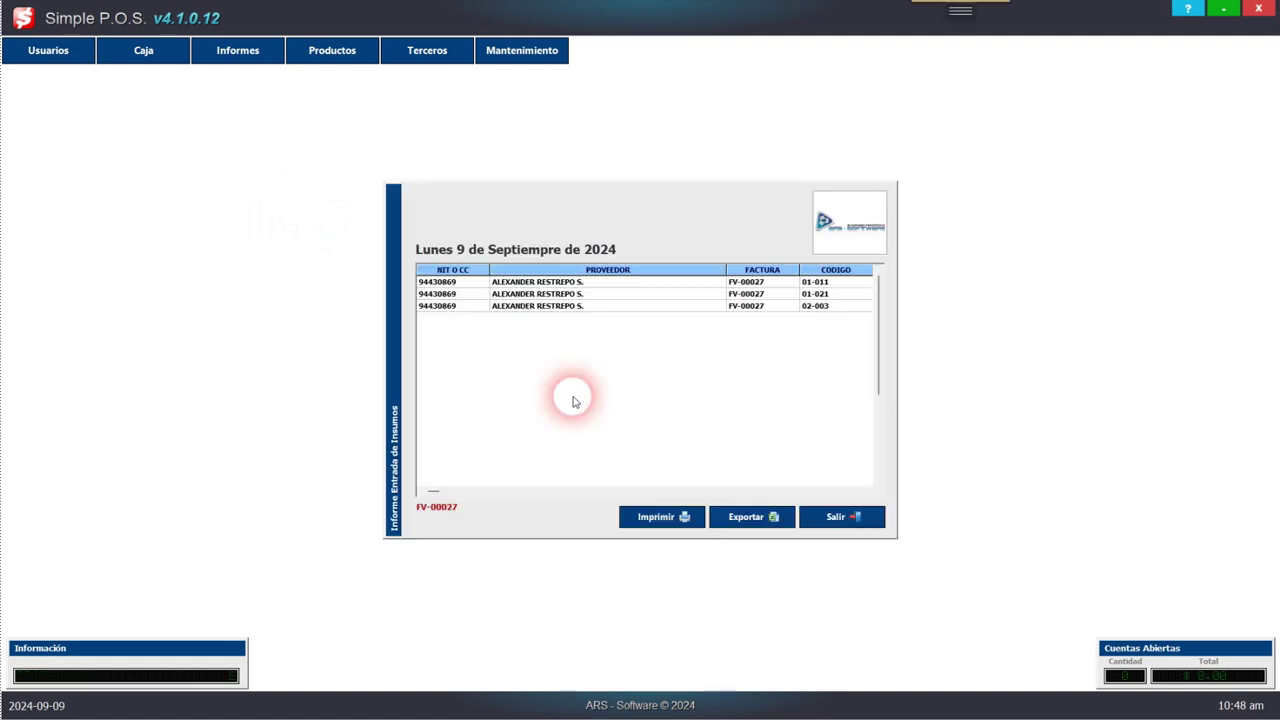
- Preview the entry voucher from the item 01-021 line, review its items, total and payment method, and close the preview and report
left_click(548, 296)
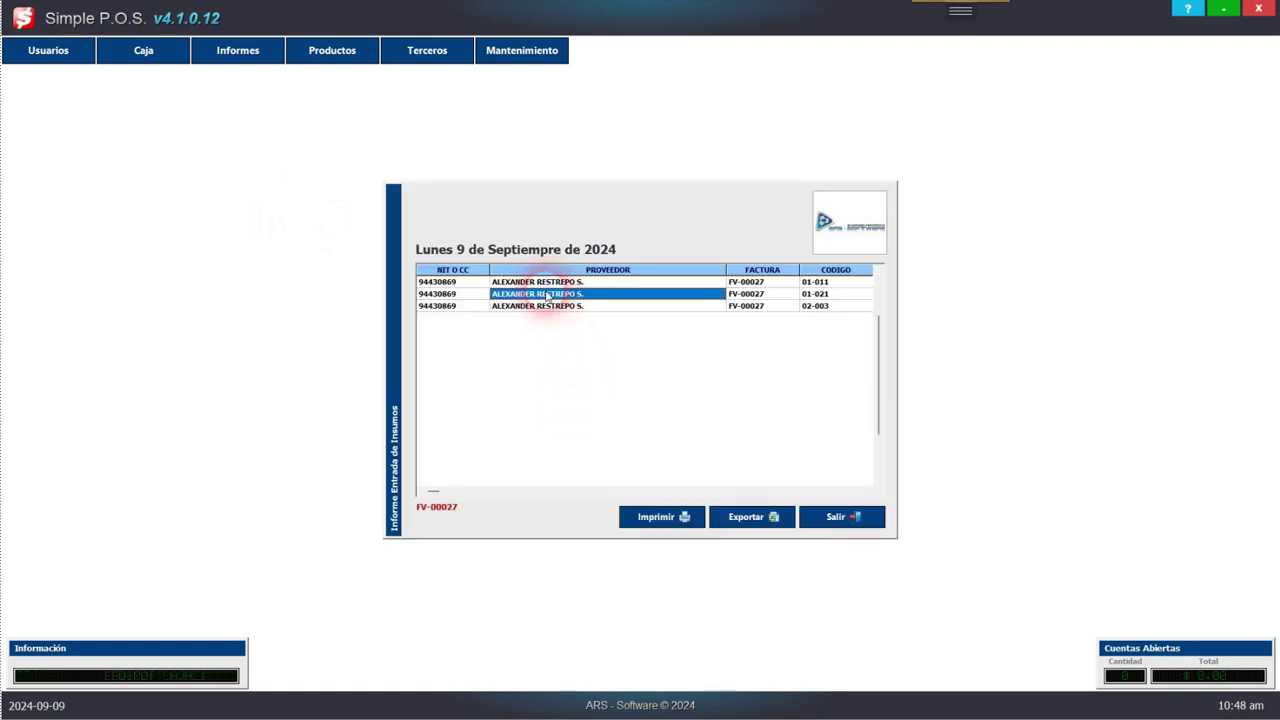
right_click(548, 297)
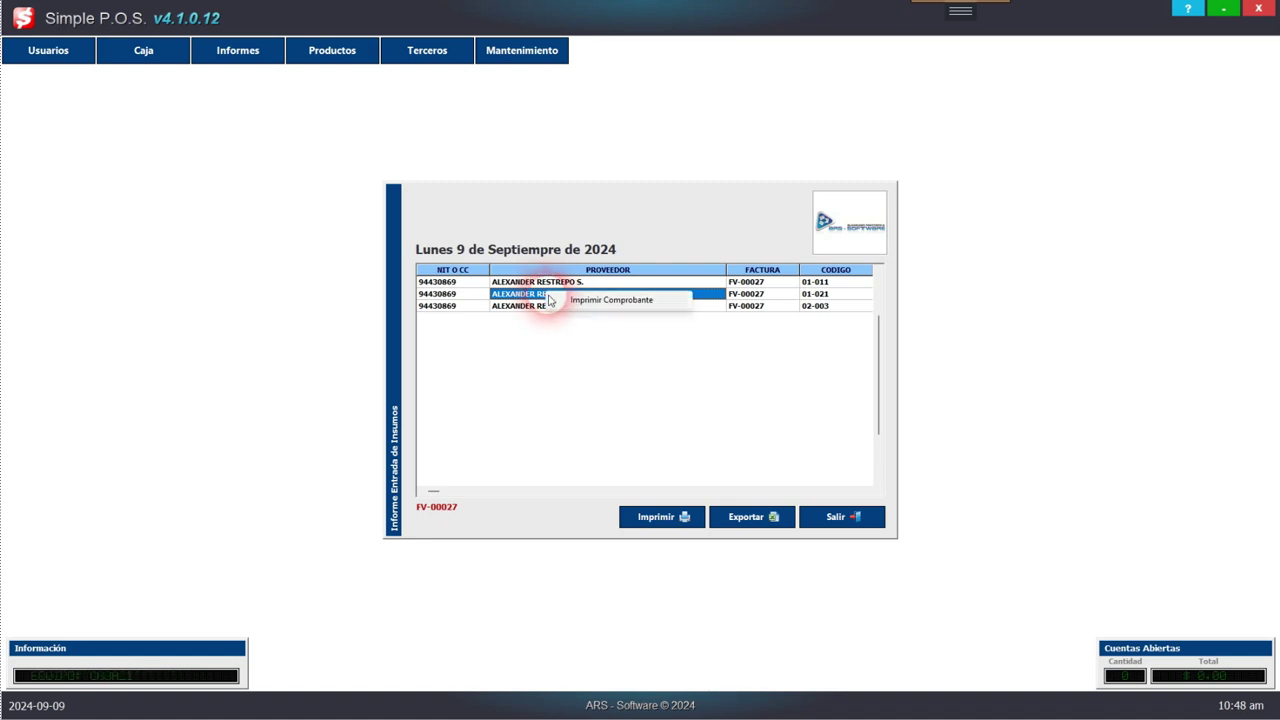
left_click(550, 300)
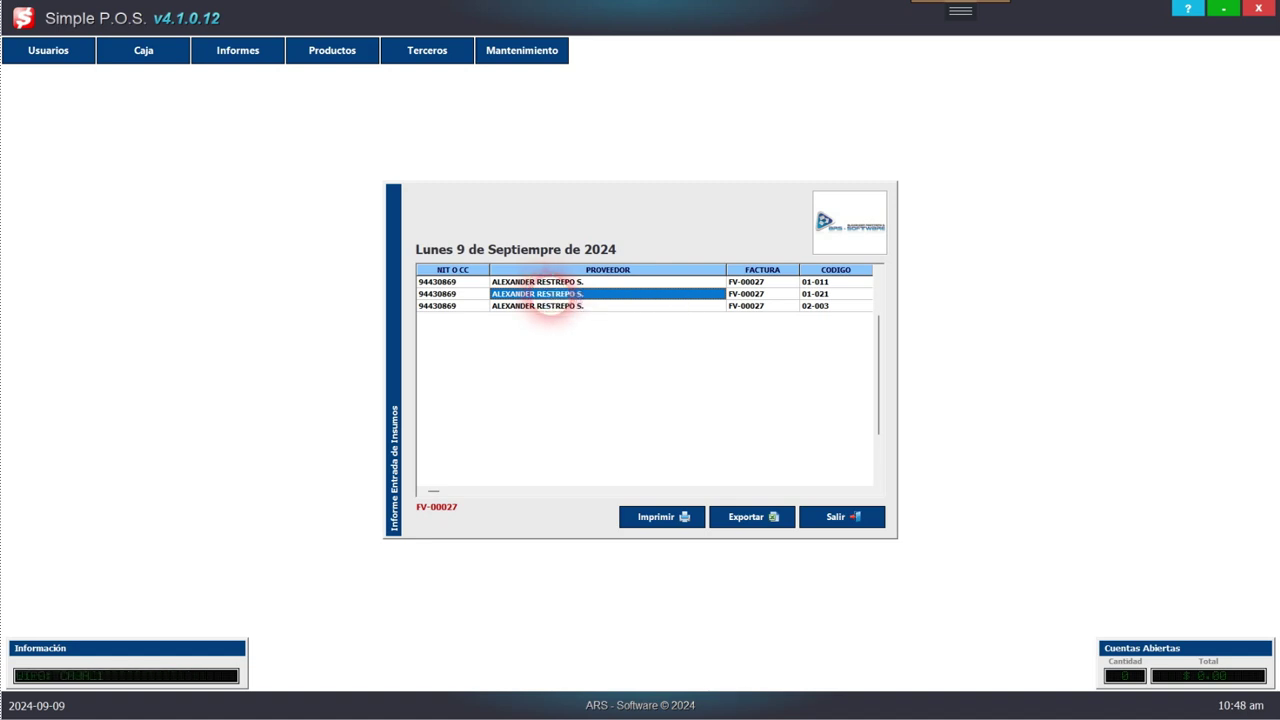
left_click(558, 348)
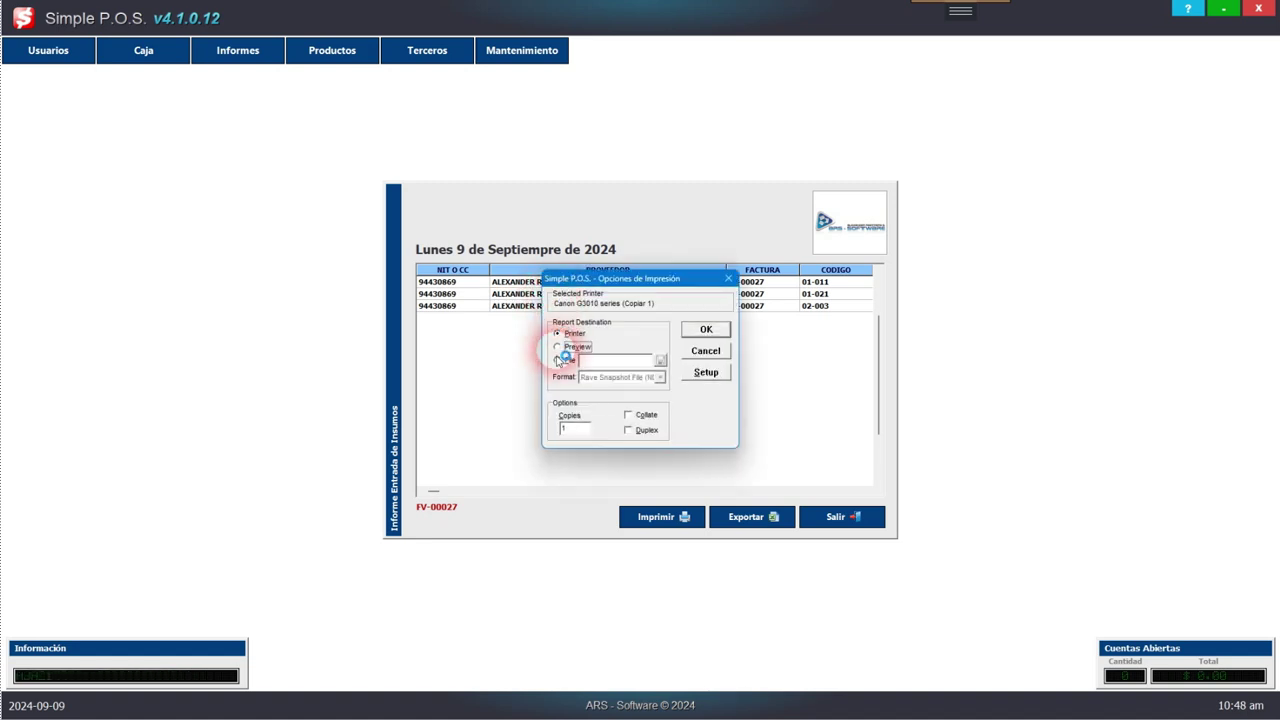
left_click(704, 331)
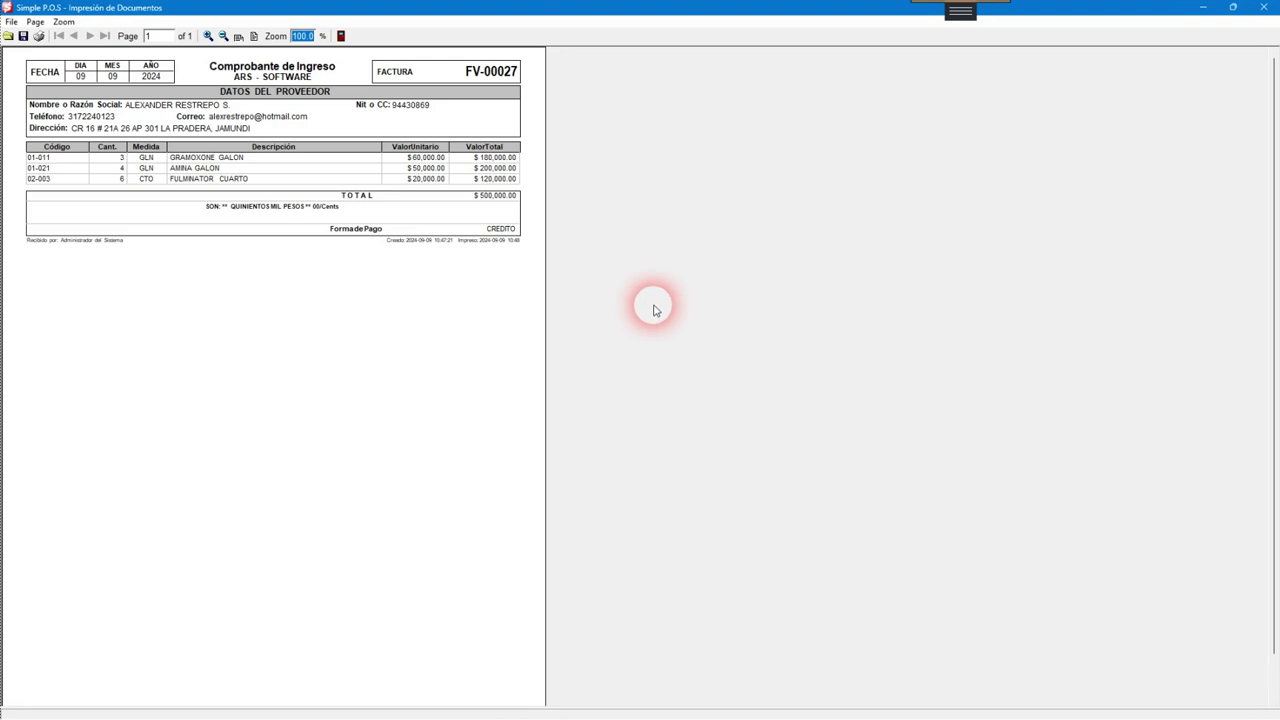
left_click(209, 36)
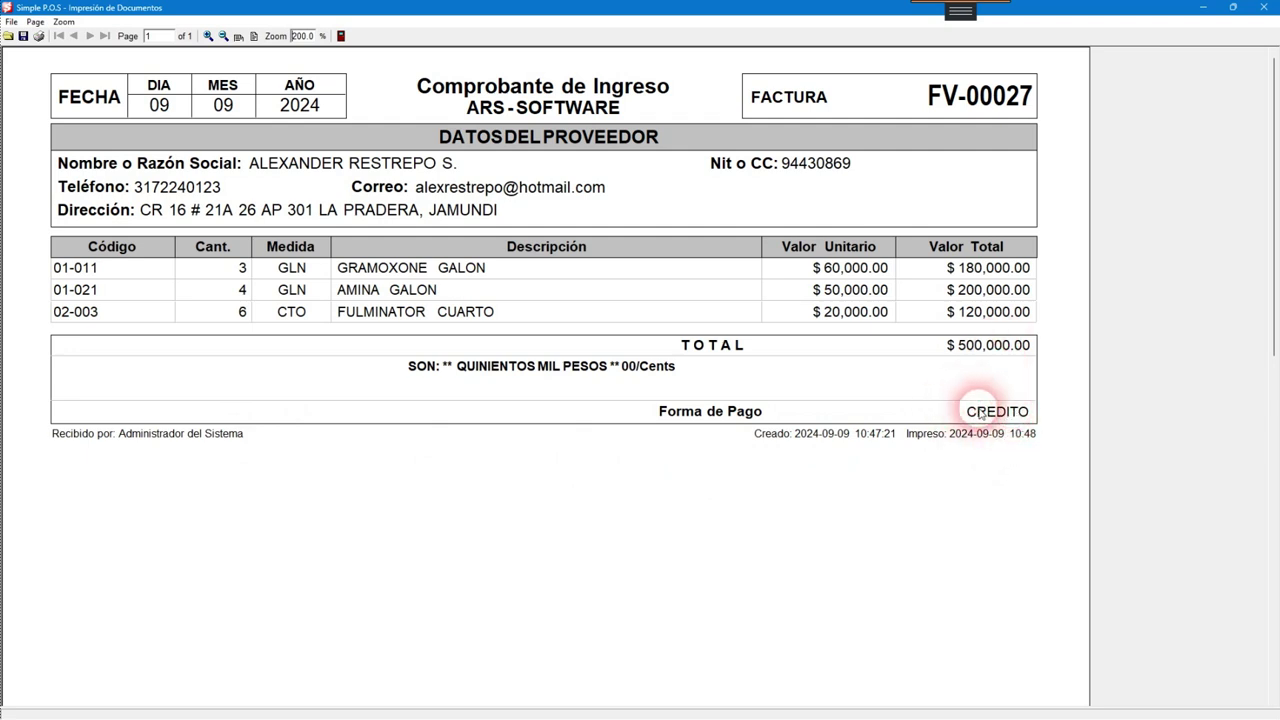
left_click(1260, 7)
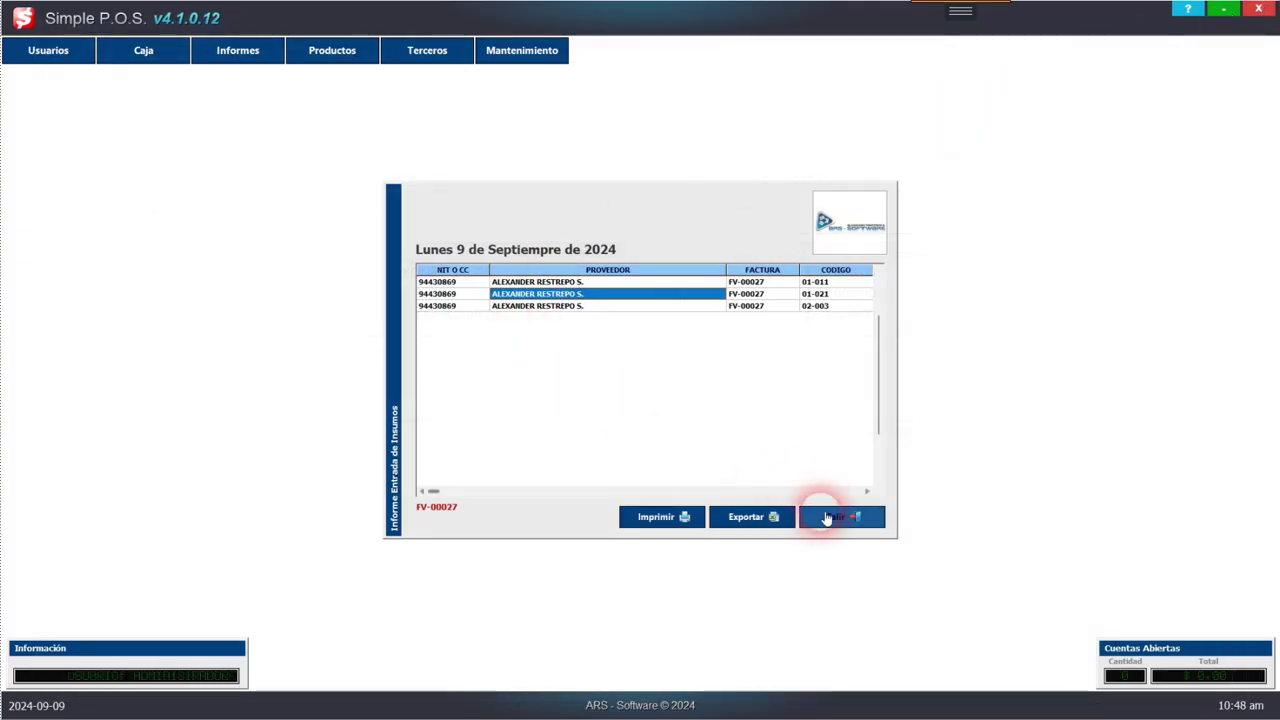
left_click(826, 518)
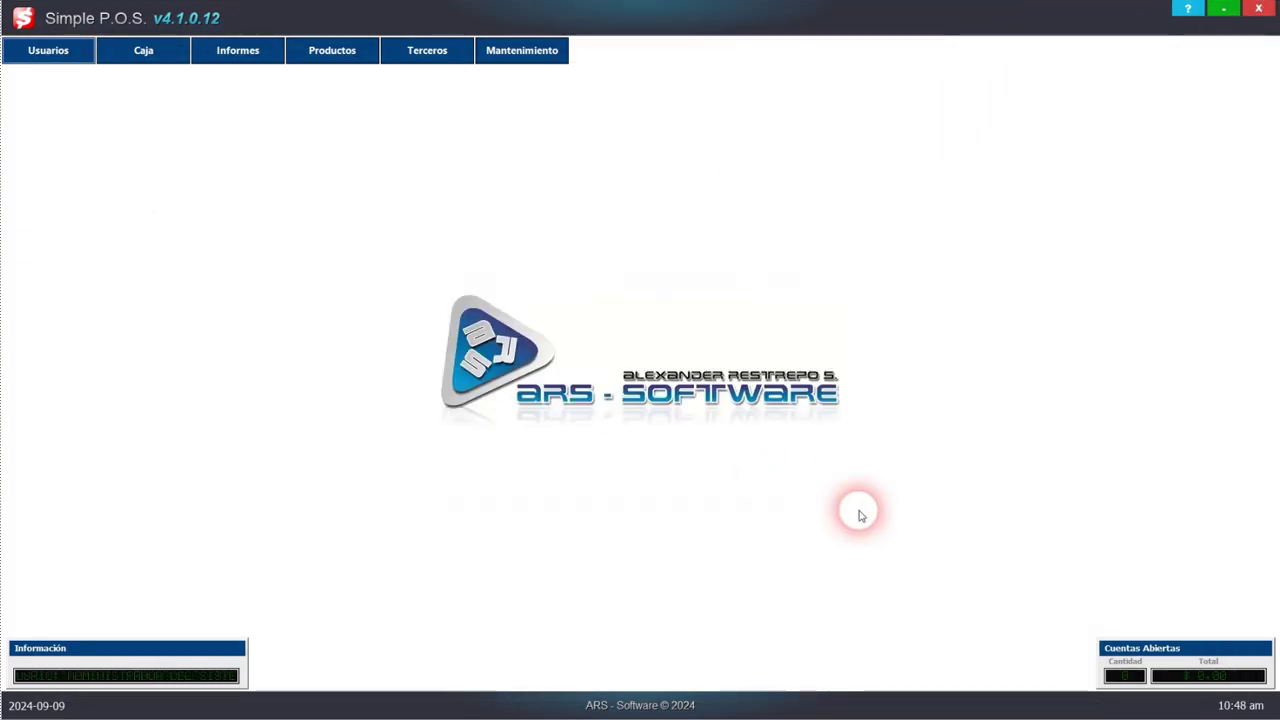